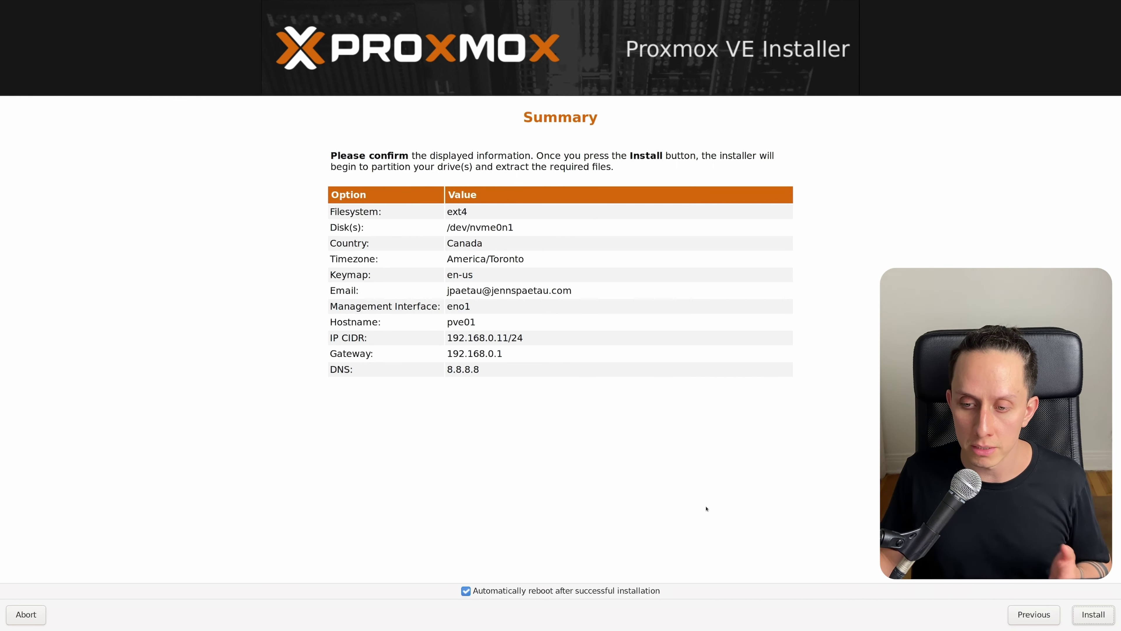
Step: Confirm the installation summary for host pve01 and start the Proxmox VE installation
key("Return")
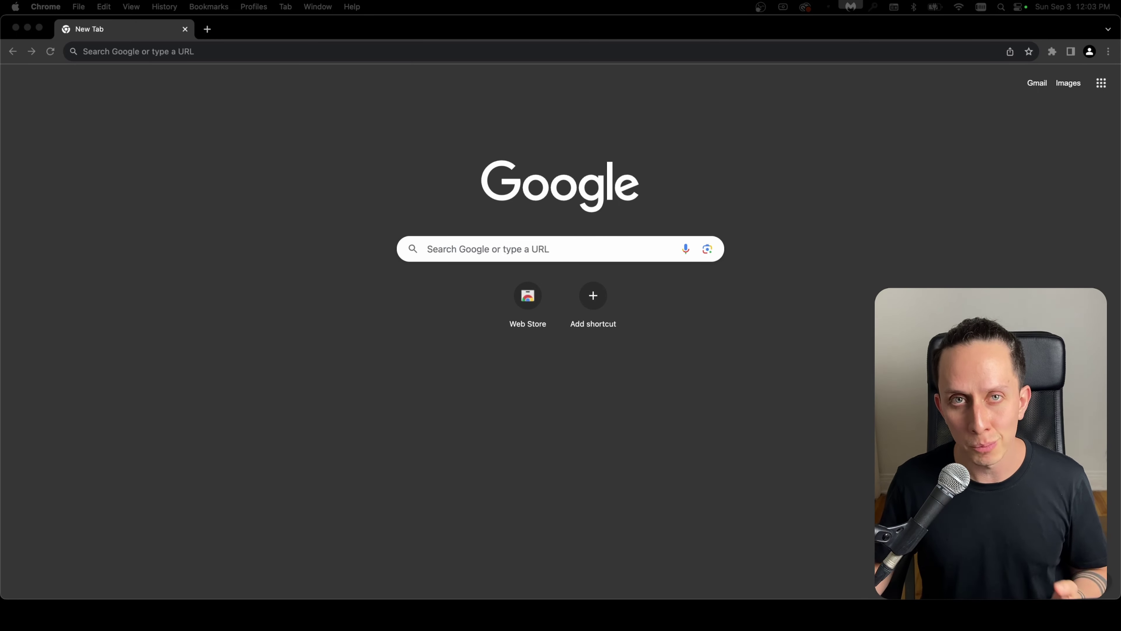
Step: Open the Proxmox web interface at 192.168.0.11:8006 in the browser and proceed past the certificate warning
left_click(265, 52)
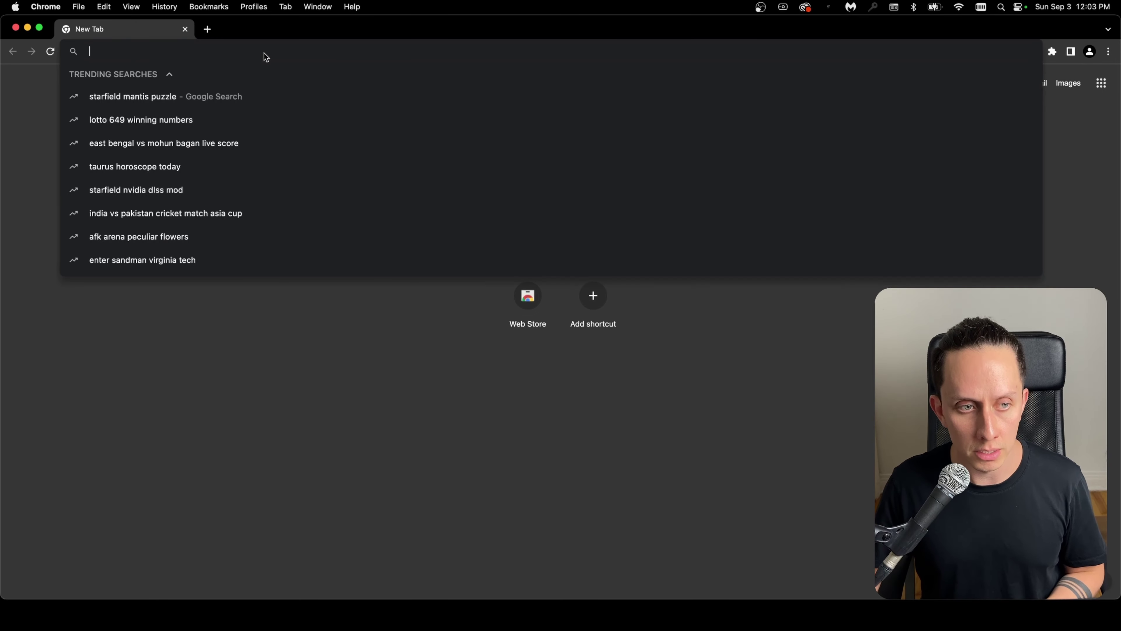
type("192")
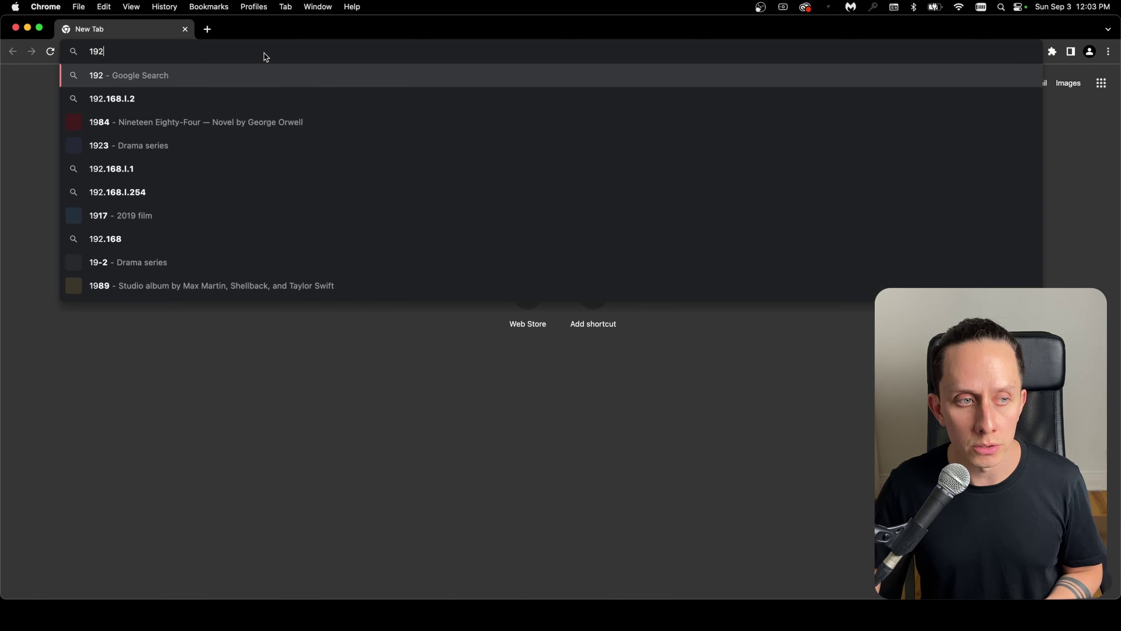
type(".168.0.11")
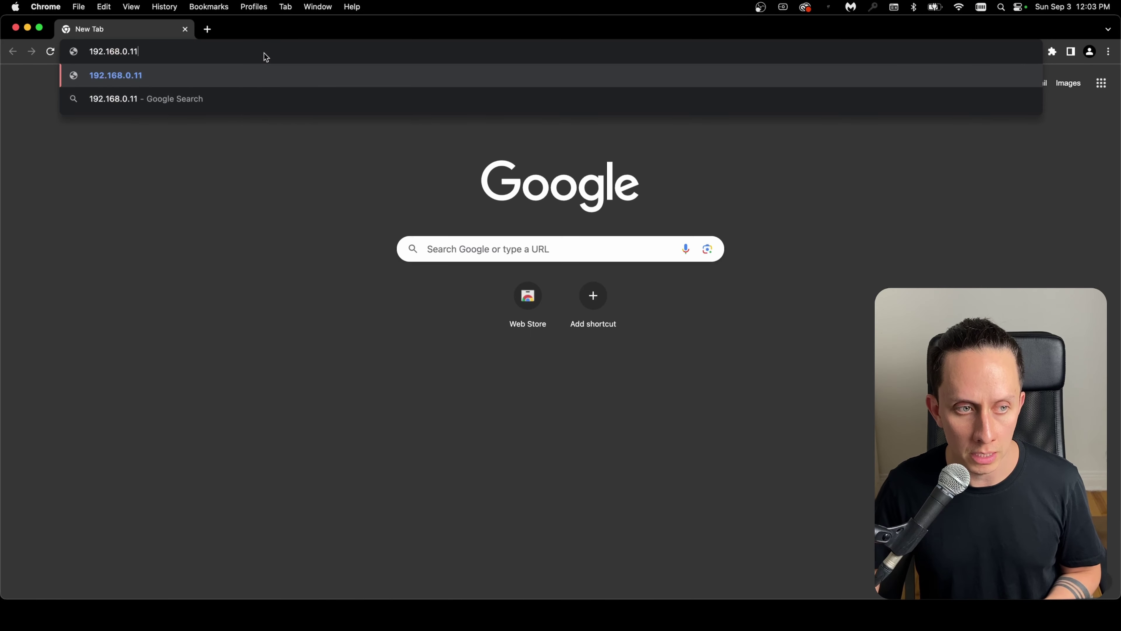
type(":8006")
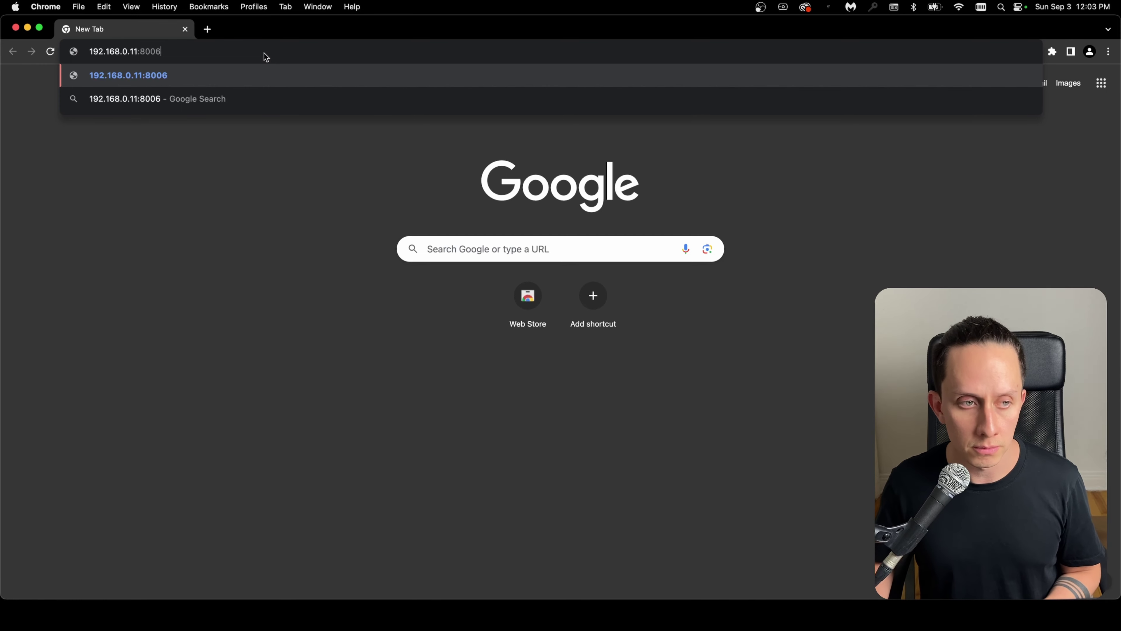
key("Return")
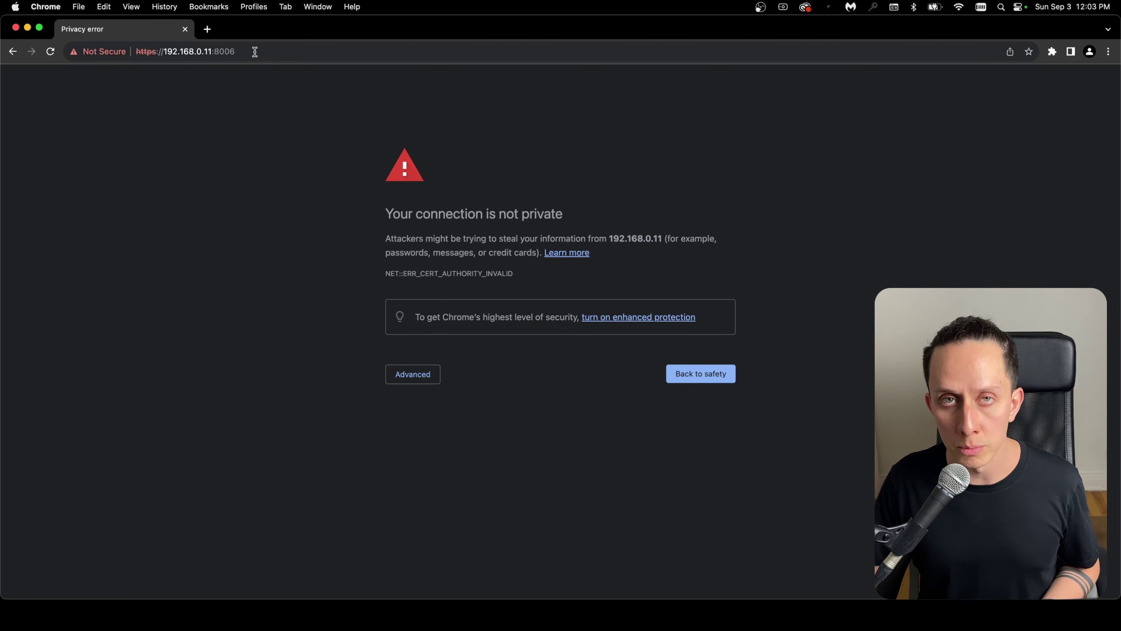
left_click(416, 376)
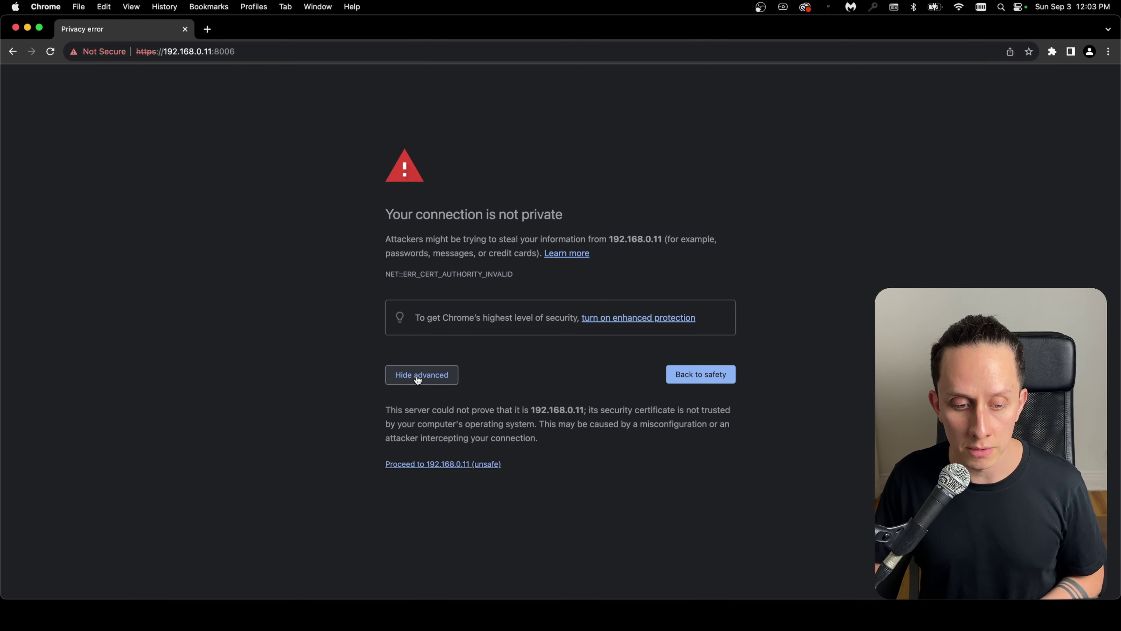
left_click(437, 464)
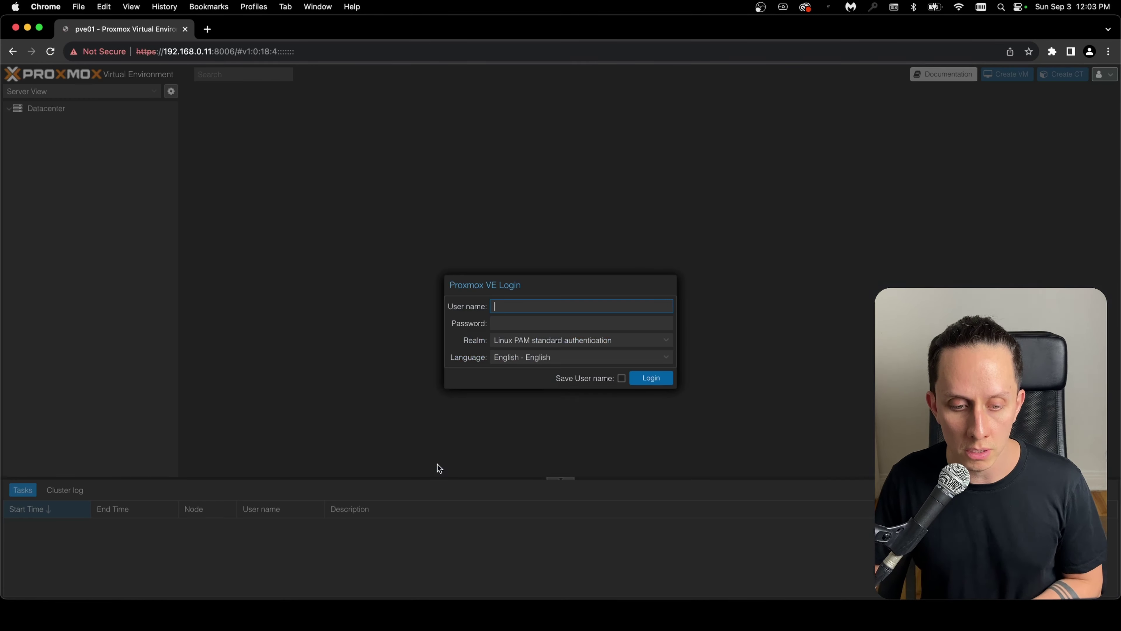
Step: Log in to Proxmox VE as root with the account password and dismiss the subscription notice
left_click_drag(533, 277, 486, 230)
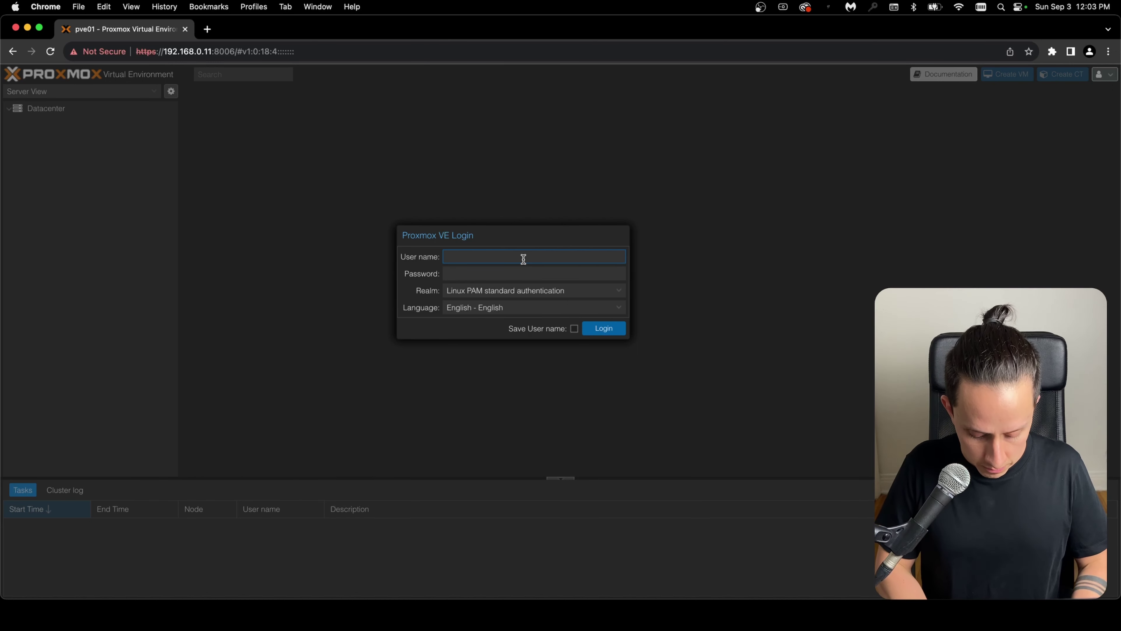
type("root")
key("Tab")
type("•••••••••")
key("Return")
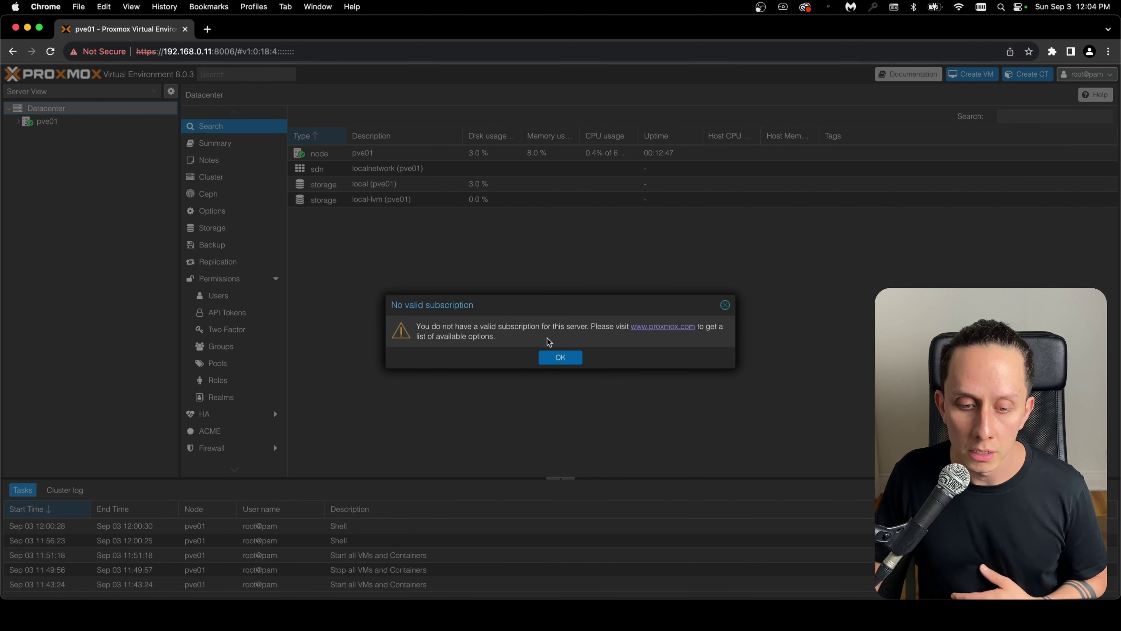
left_click(569, 359)
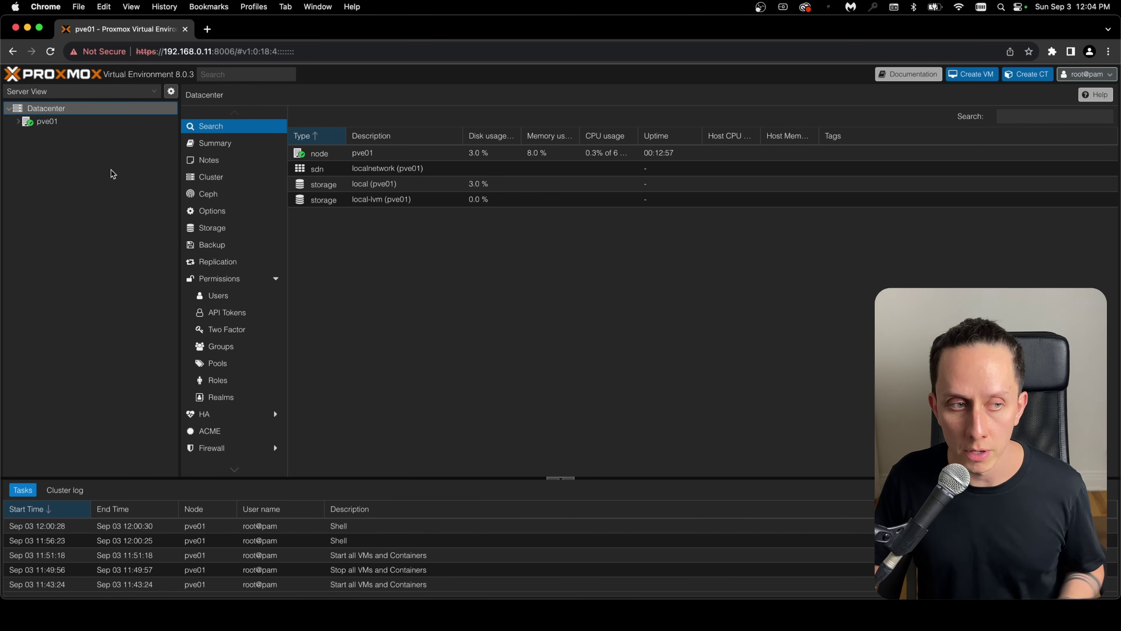
Step: In the shell of node pve01, change to /etc/apt/sources.list.d/ and list its files in long format
left_click(44, 126)
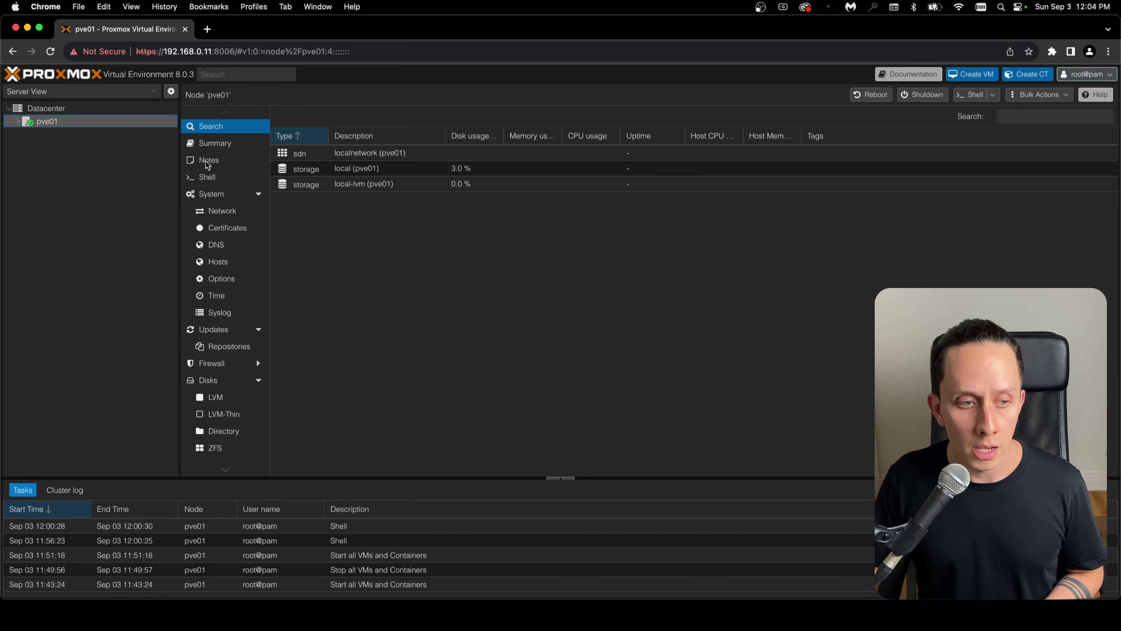
left_click(219, 178)
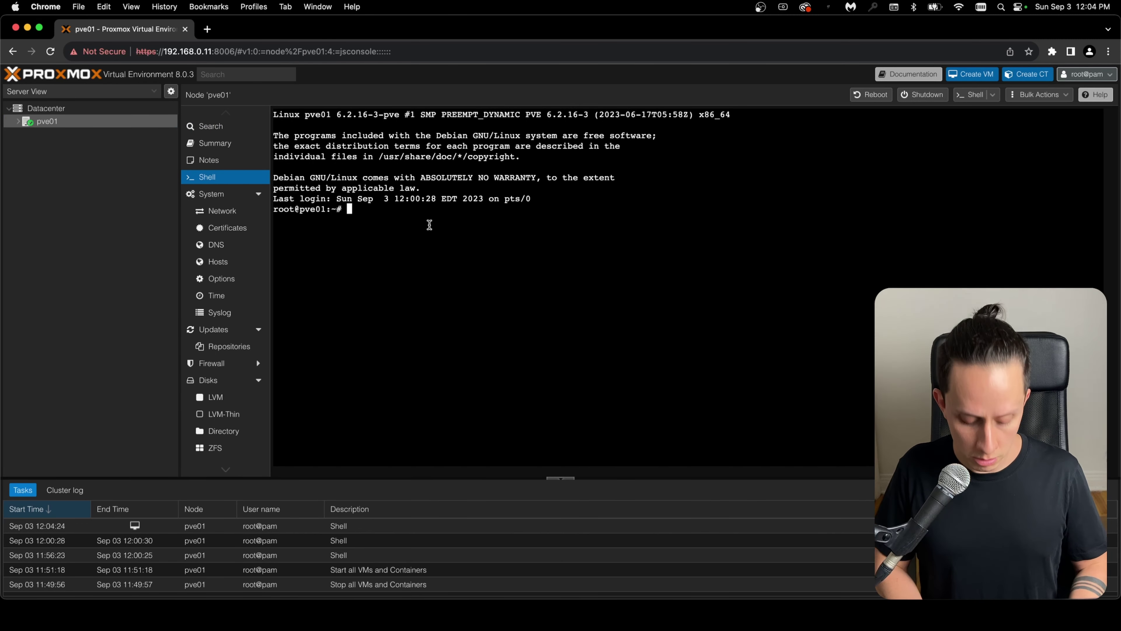
type("cd /etc/")
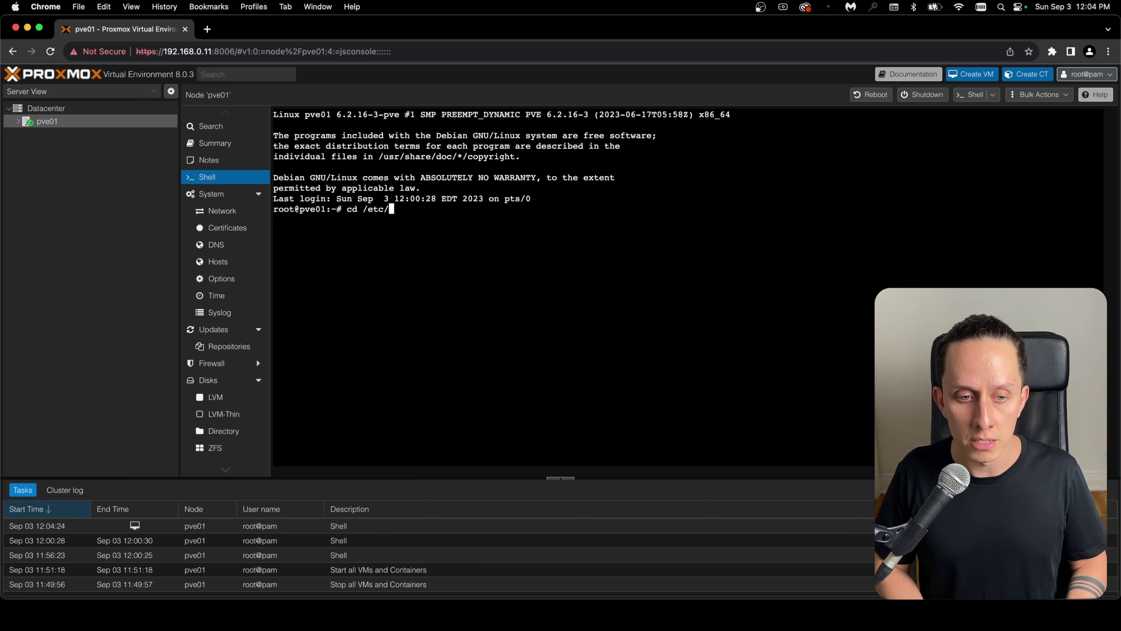
type("apt/sa")
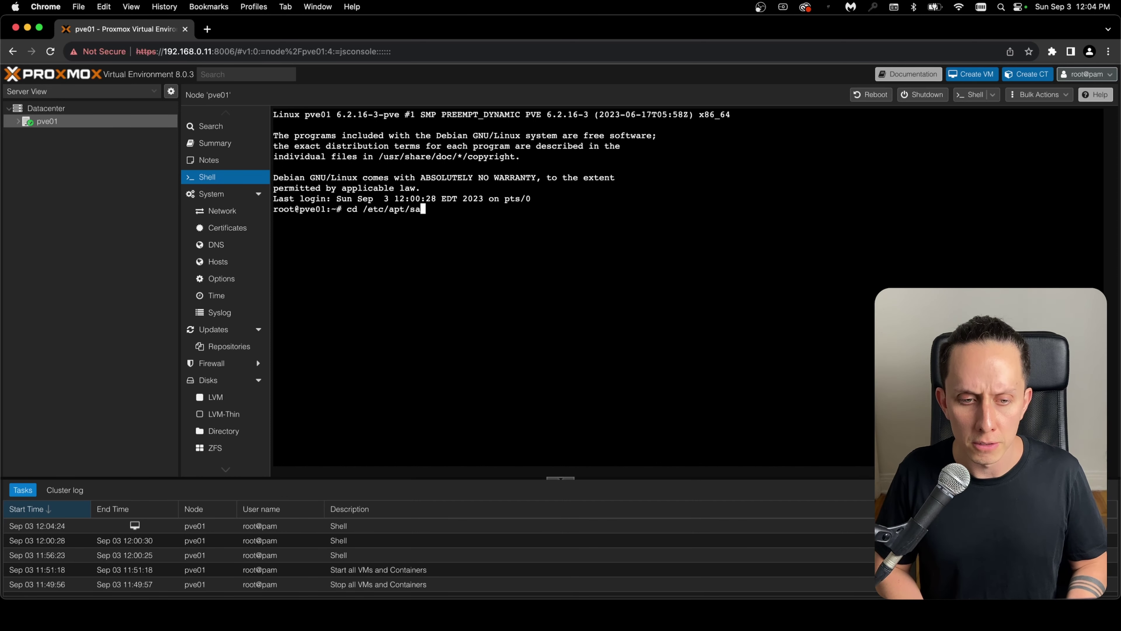
key("BackSpace")
type("ources.list.d/")
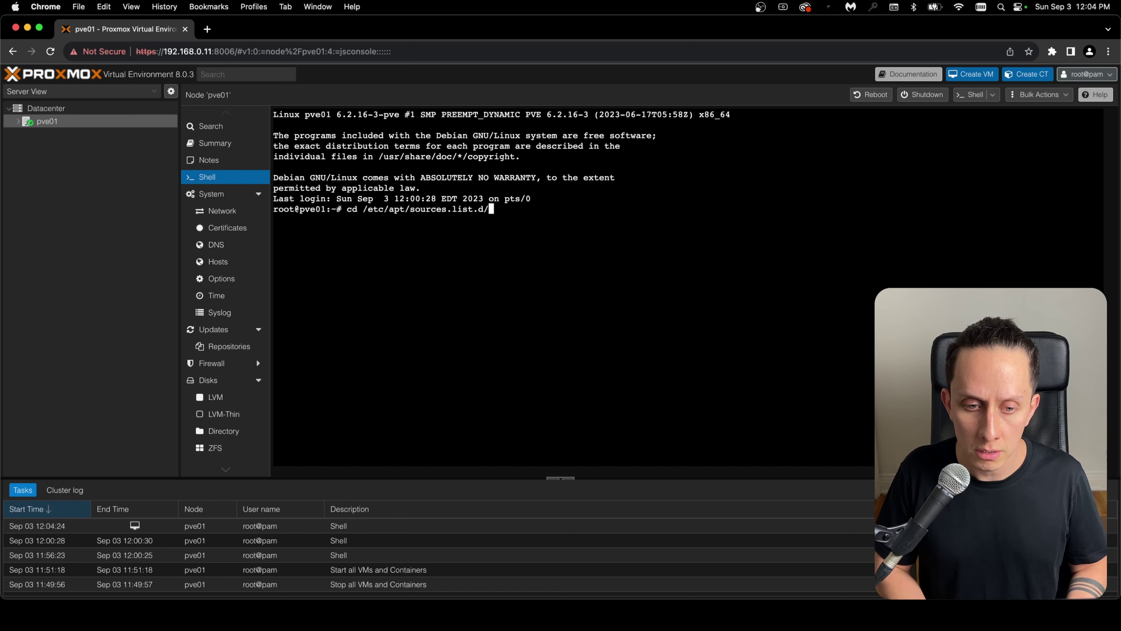
key("Return")
type("ls -l")
key("Return")
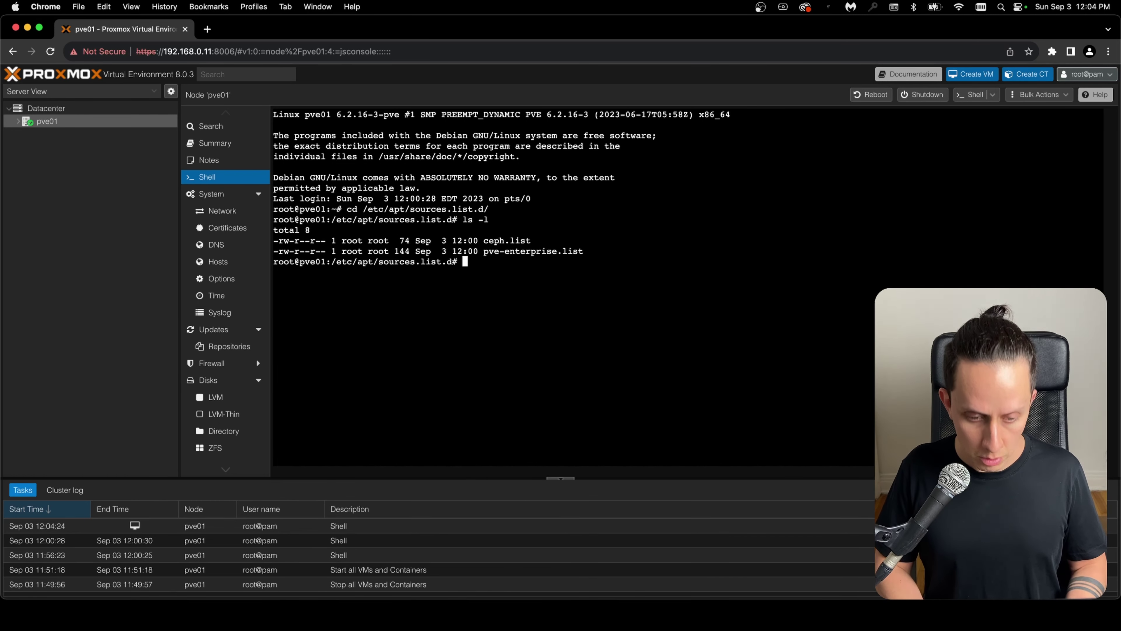
Step: Edit ceph.list in nano to comment out the enterprise ceph-quincy repository line, and save the file
type("n")
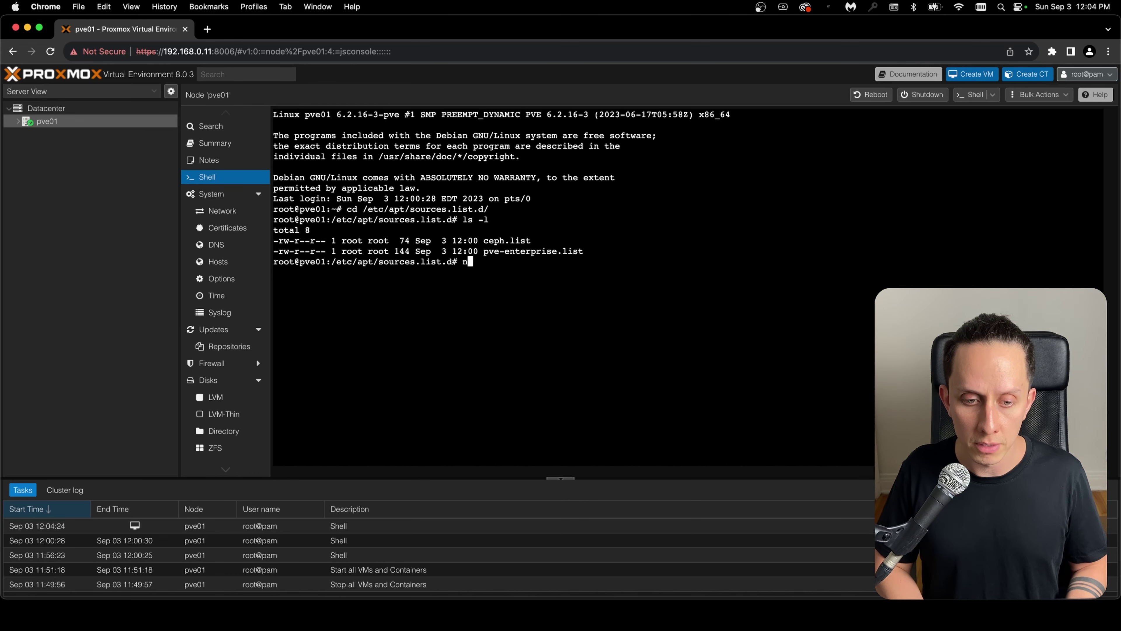
type("ano ceph")
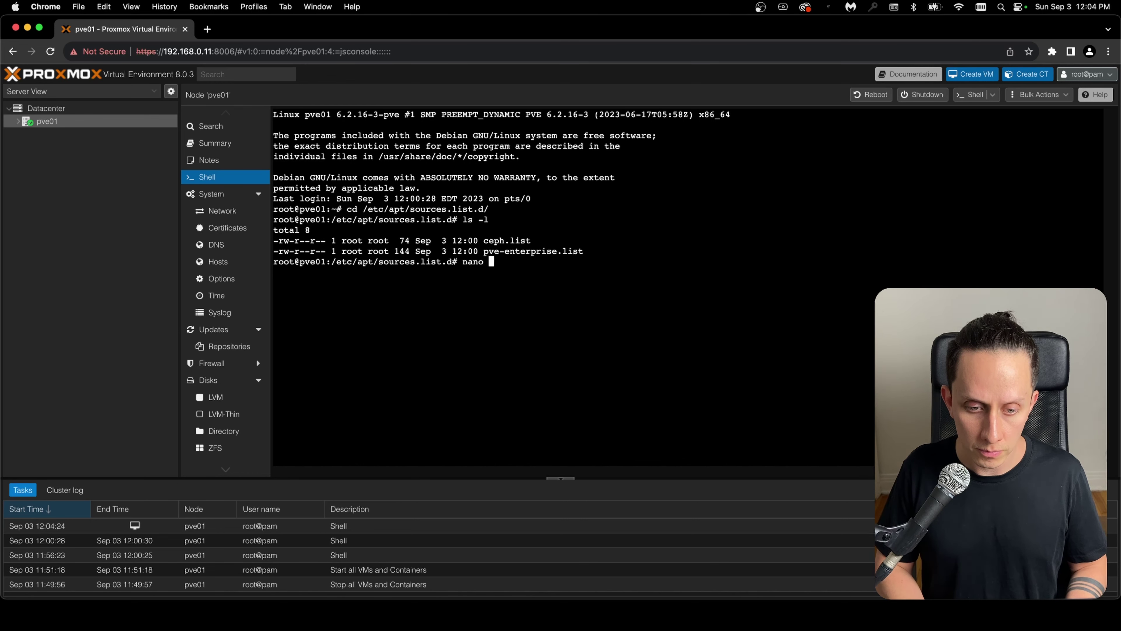
key("Tab")
key("Return")
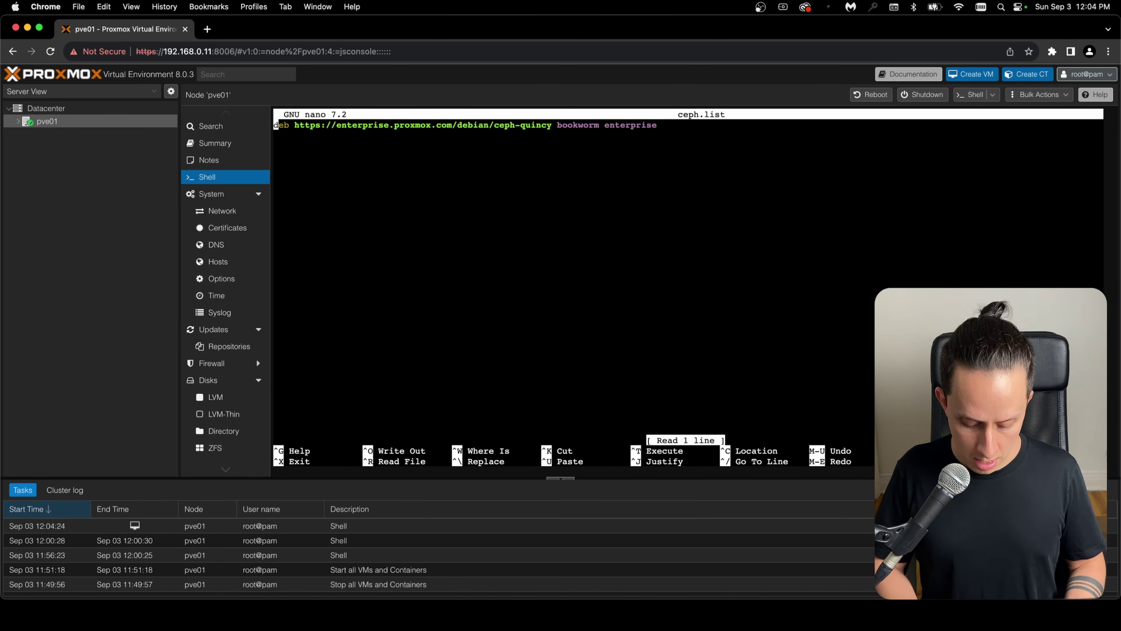
type("#")
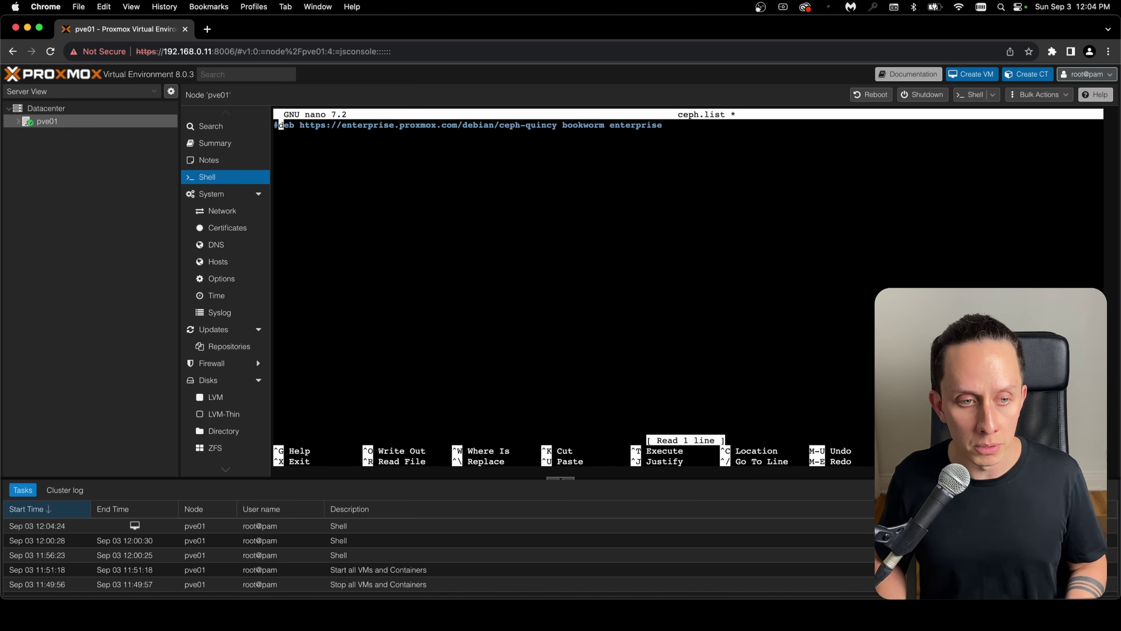
key("Down")
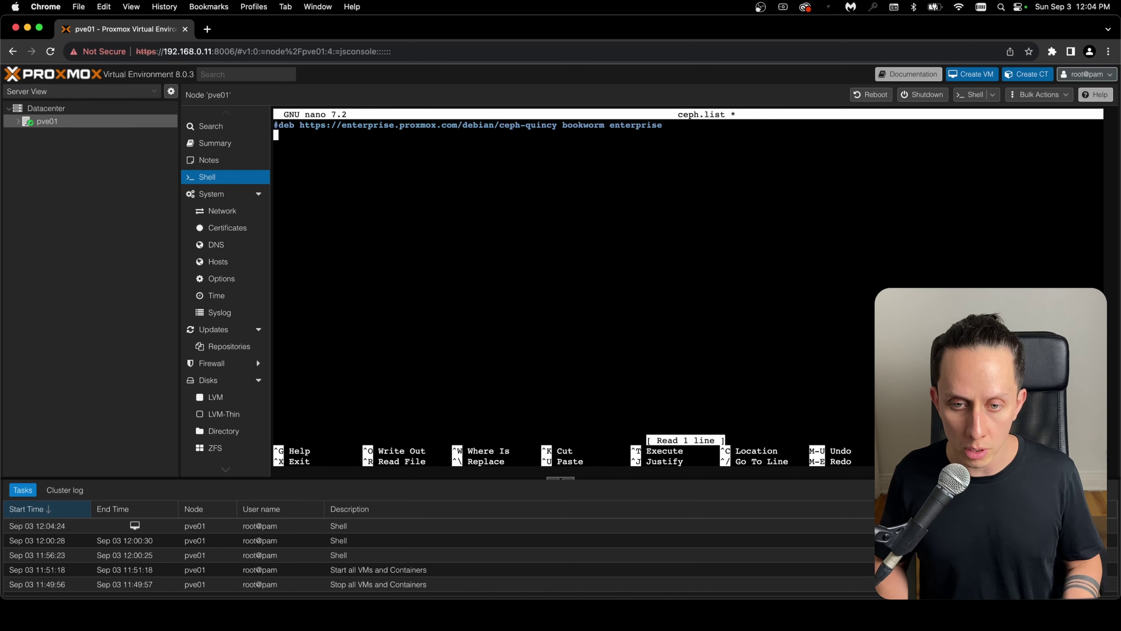
key("ctrl+o")
key("Return")
key("ctrl+x")
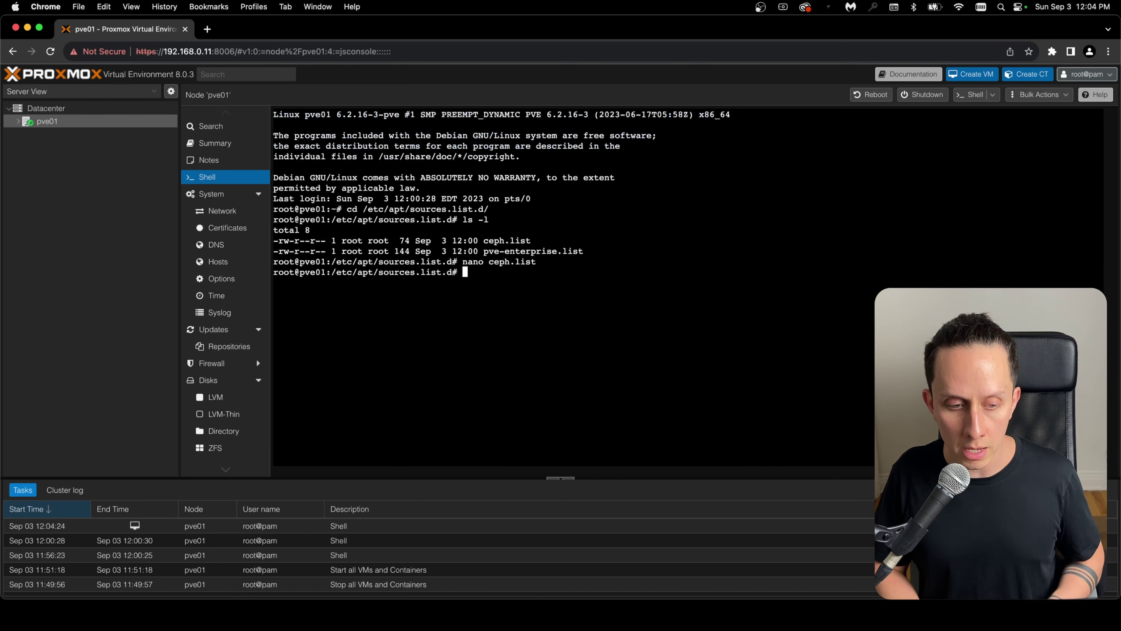
Step: Open pve-enterprise.list in nano and comment out the pve-enterprise repository line with #
type("mamp")
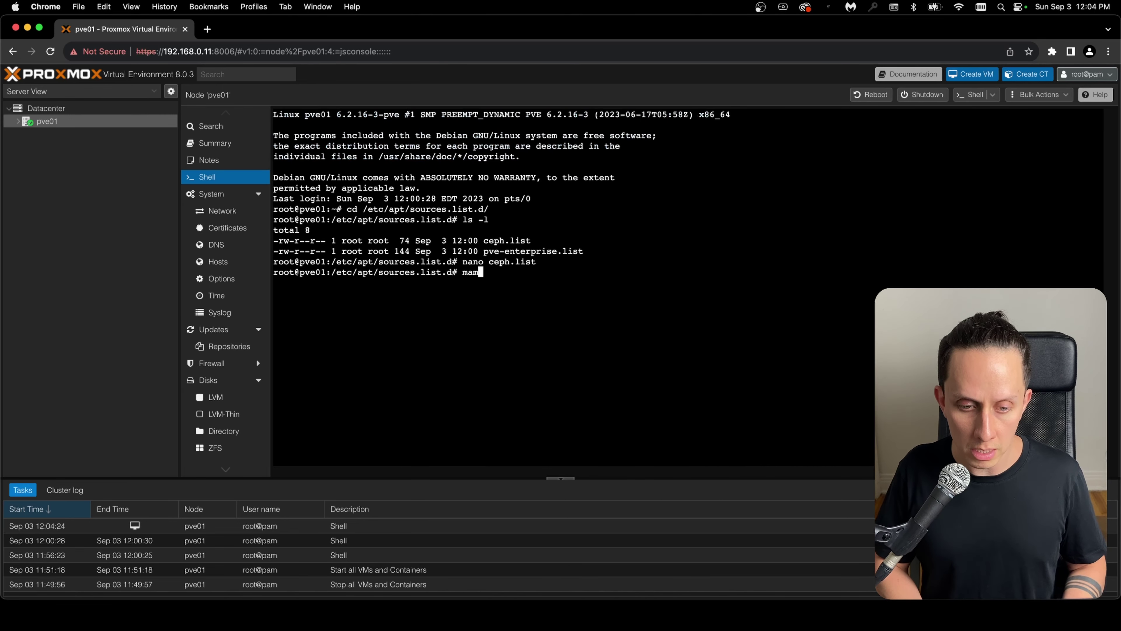
key("BackSpace")
key("BackSpace")
key("BackSpace")
key("BackSpace")
key("BackSpace")
type("nano pv")
key("Tab")
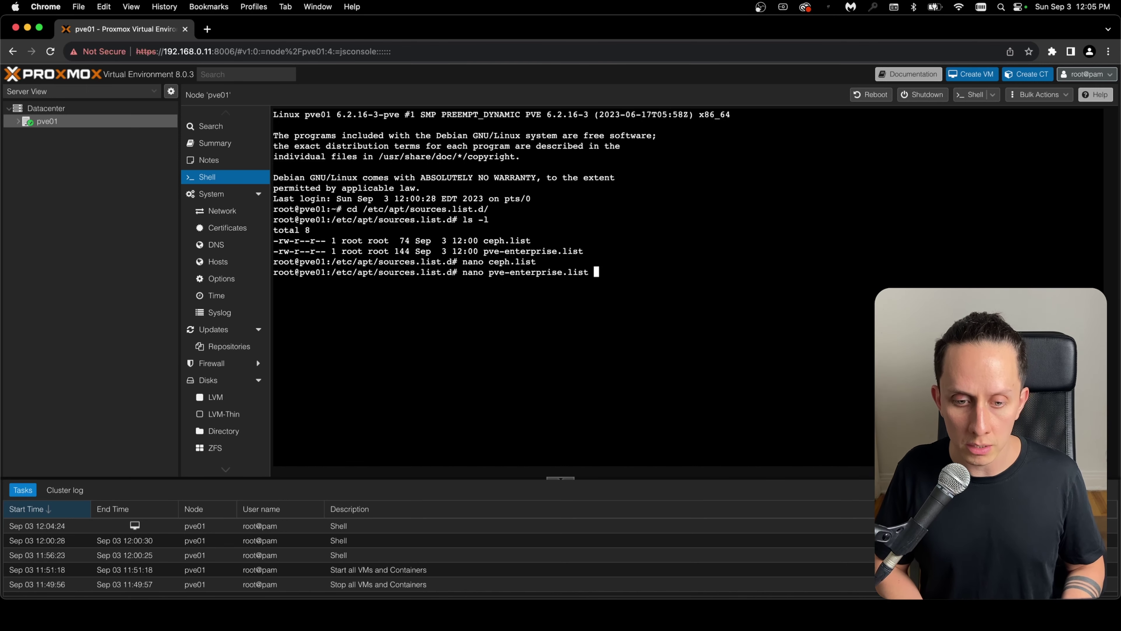
key("Return")
type("i")
key("BackSpace")
type("#")
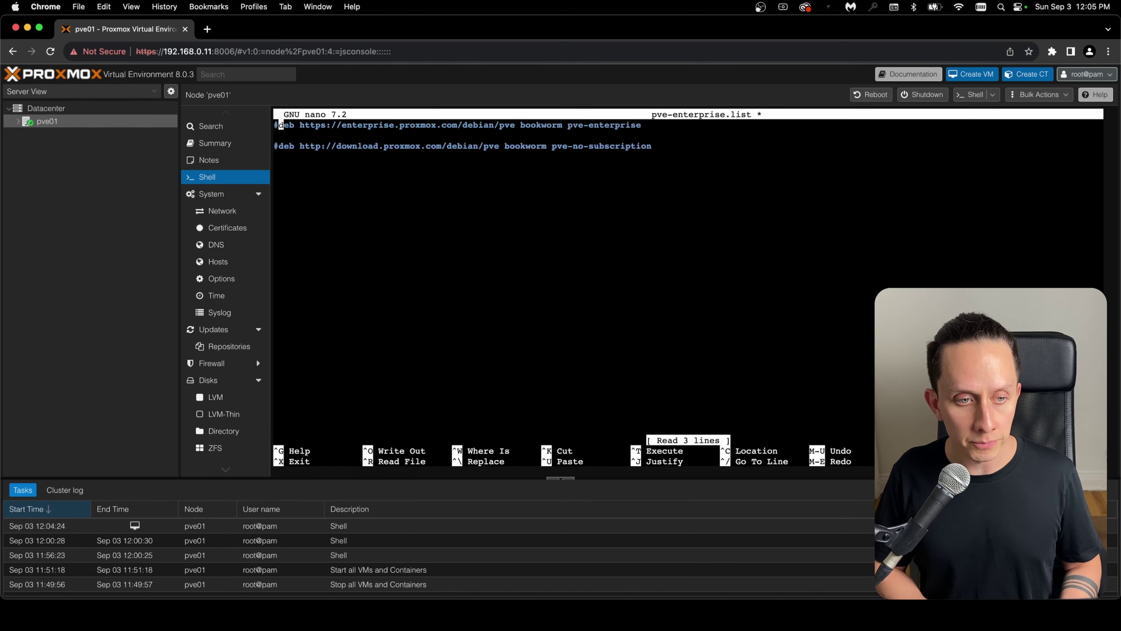
Step: Uncomment the pve-no-subscription repository line, remove the blank line above it, and save pve-enterprise.list
key("Down")
key("Down")
key("BackSpace")
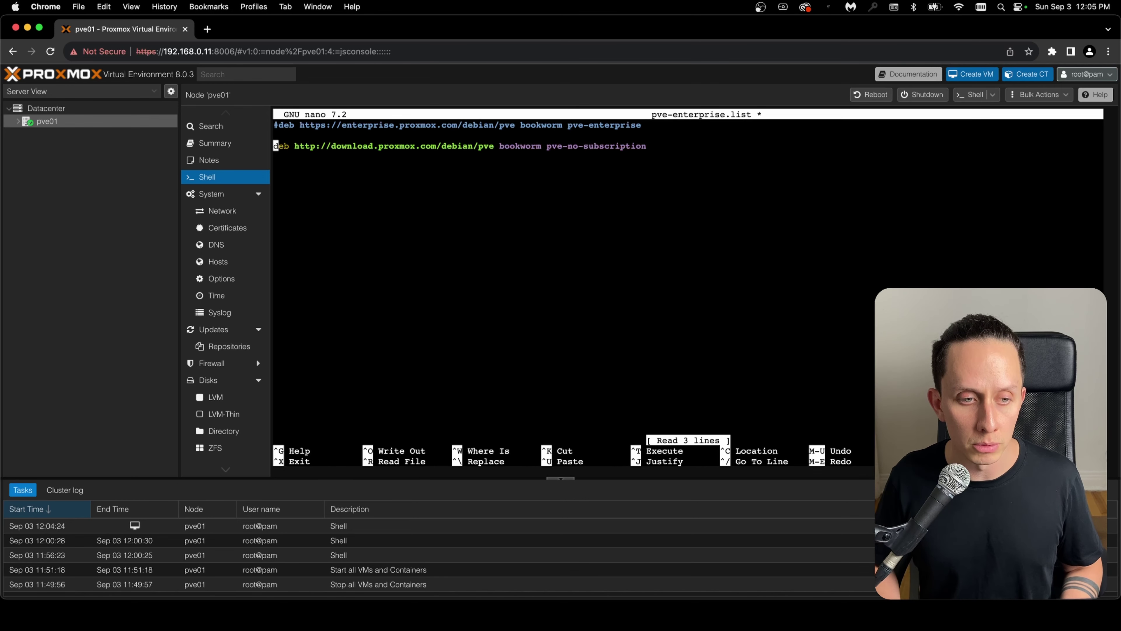
key("BackSpace")
key("End")
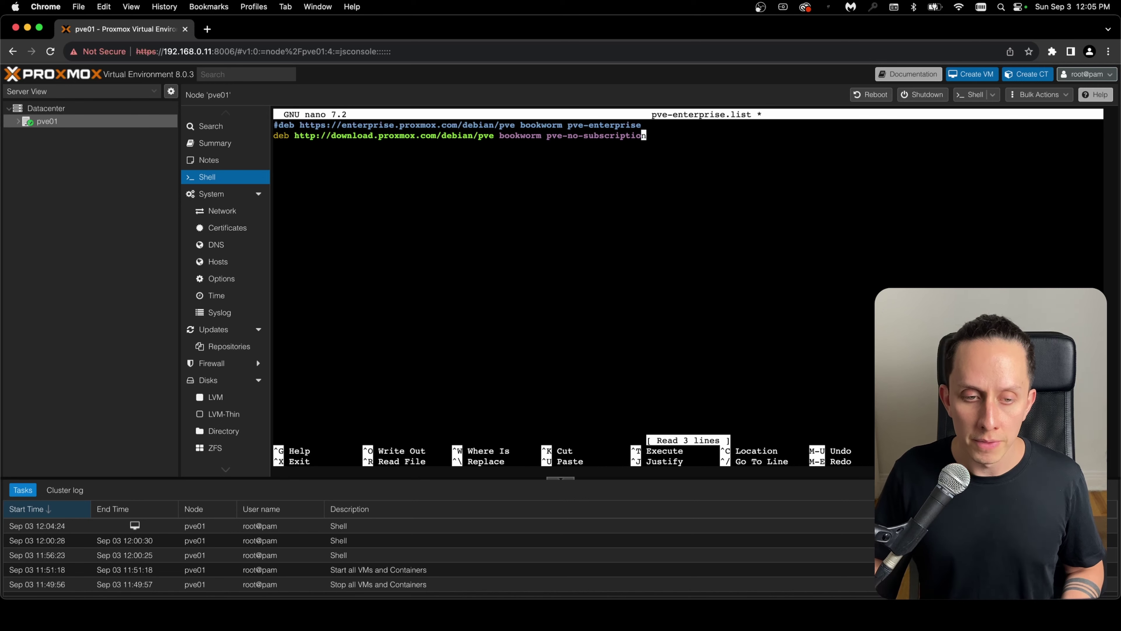
left_click_drag(275, 135, 642, 133)
key("Return")
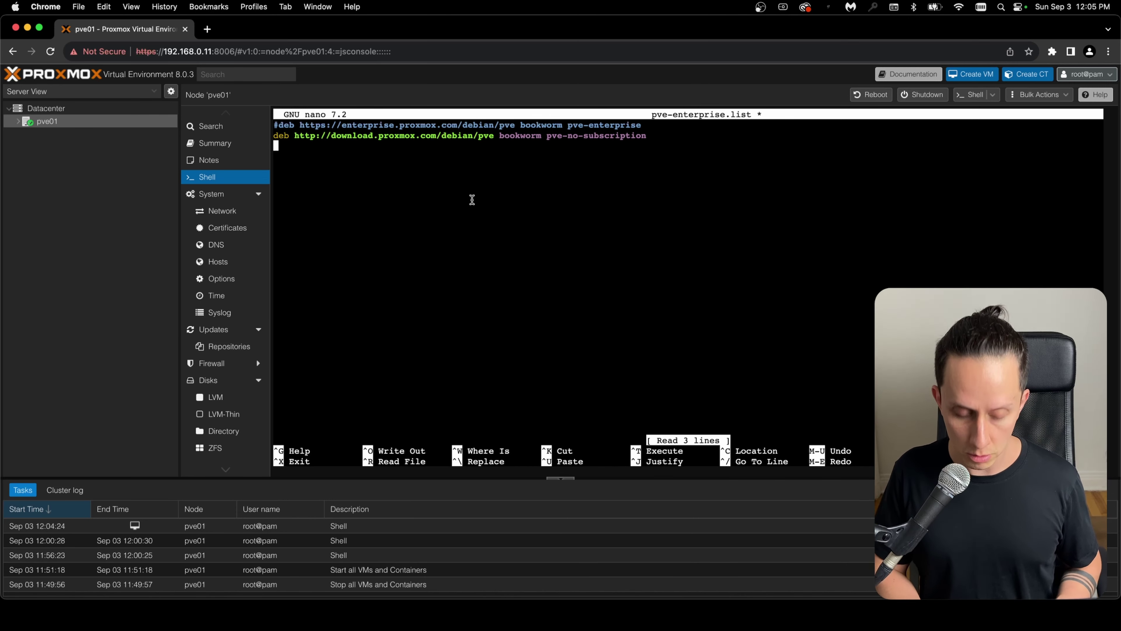
key("ctrl+o")
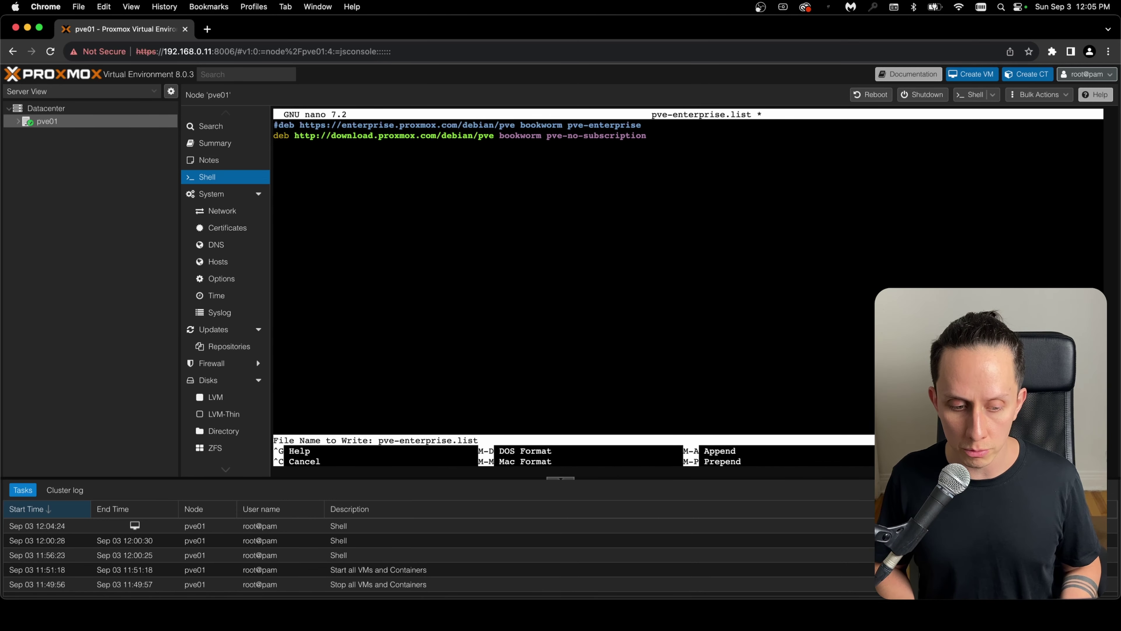
key("Return")
key("ctrl+x")
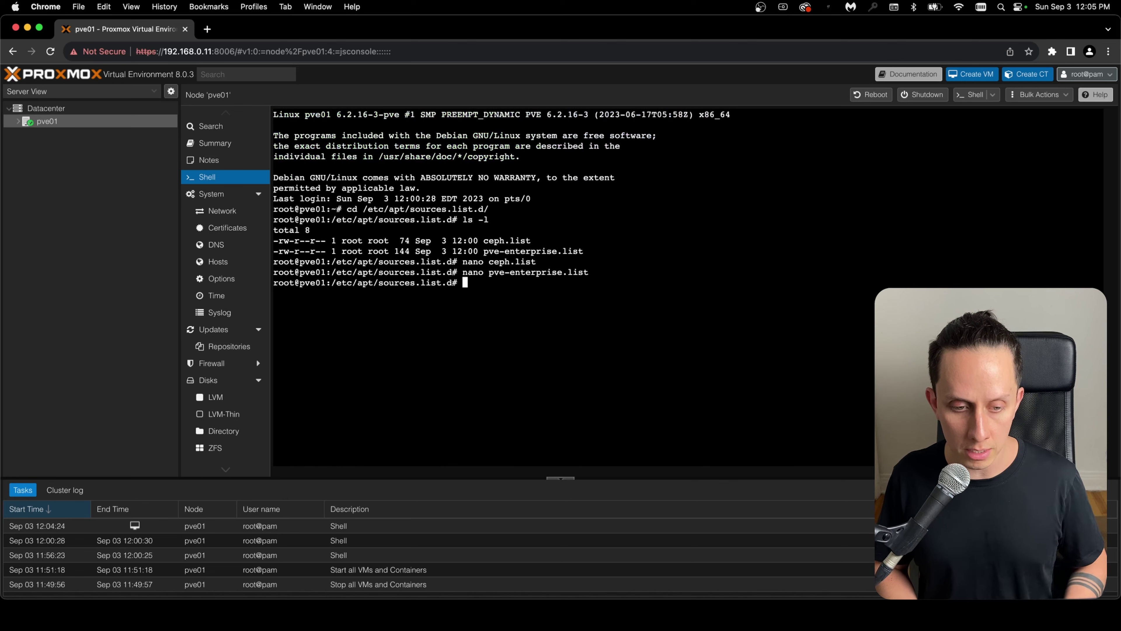
Step: Clear the terminal and refresh the package lists with apt update
type("clear")
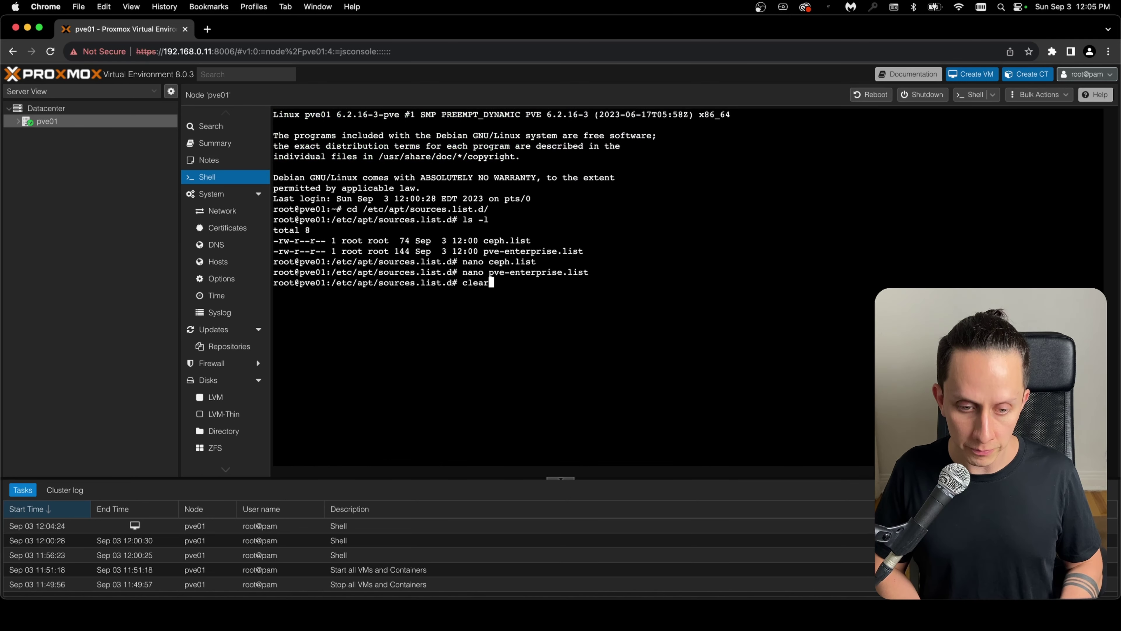
key("Return")
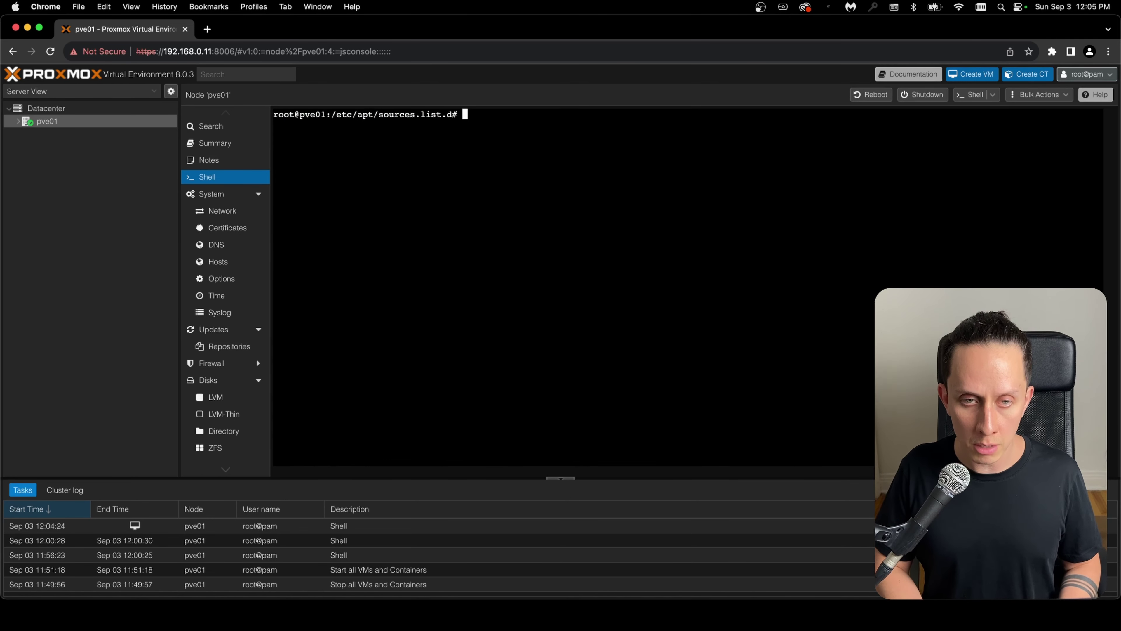
type("a")
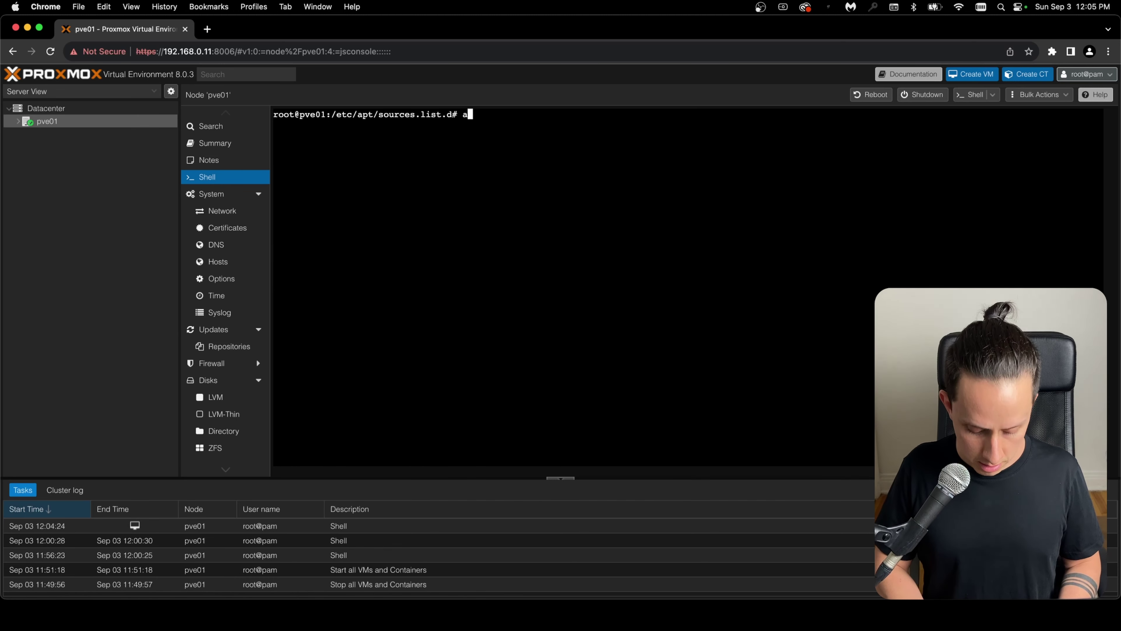
type("pt update")
key("Return")
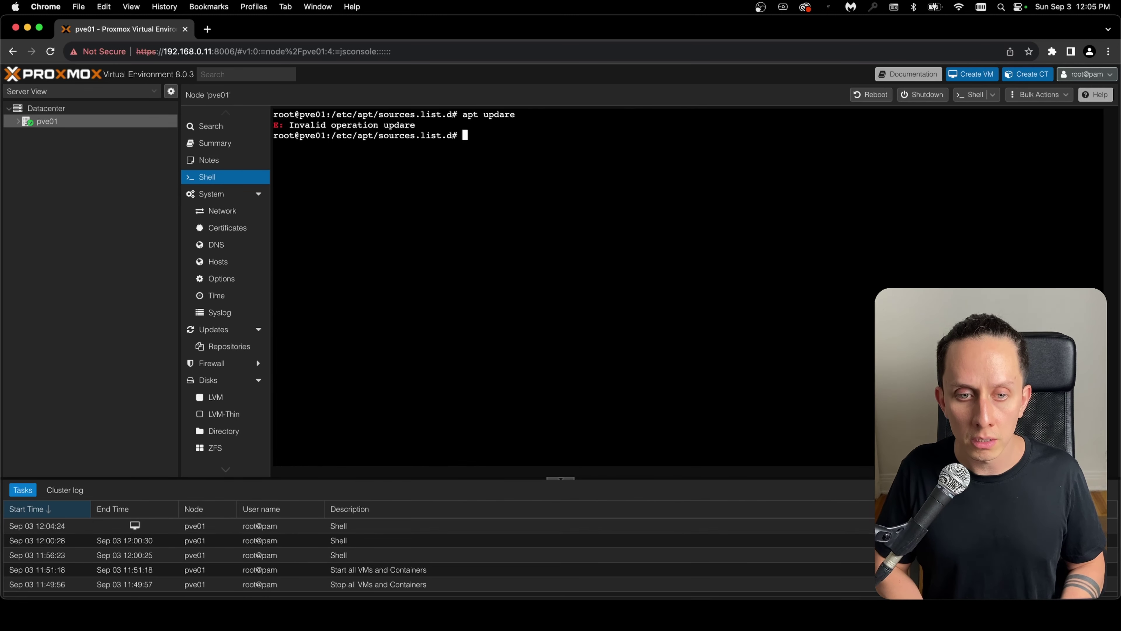
type("apt update")
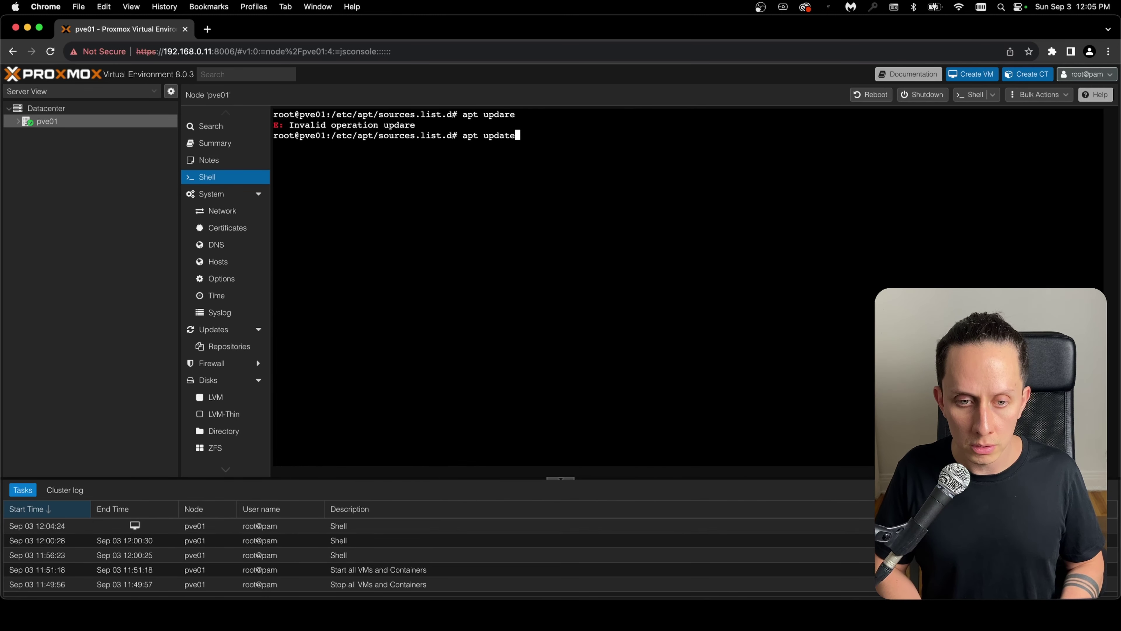
key("Return")
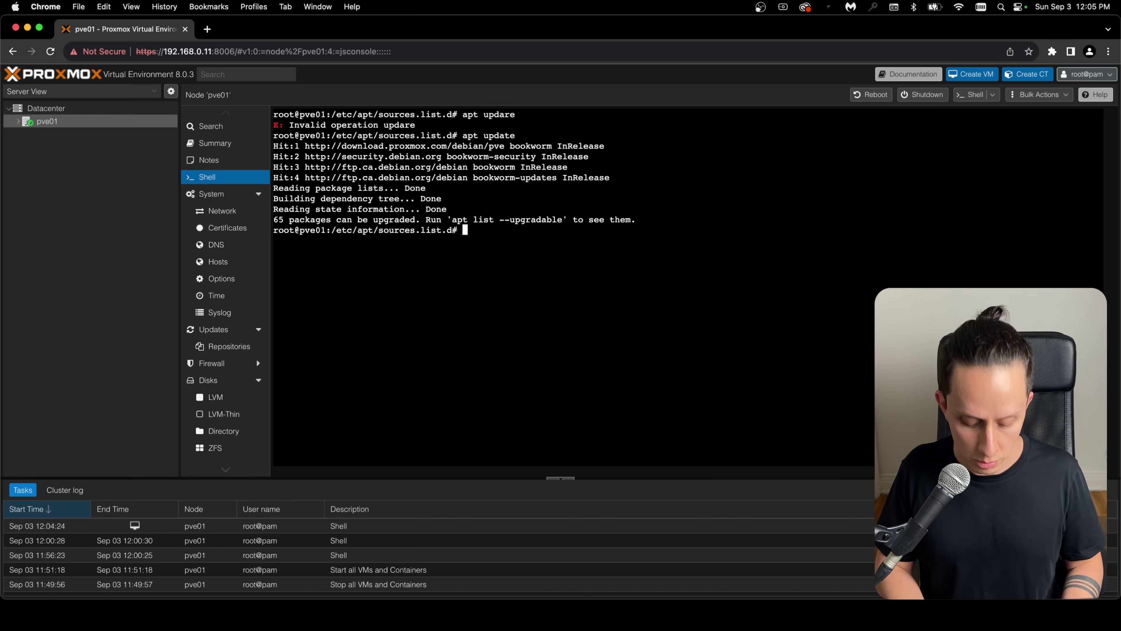
Step: Upgrade the node's installed packages with apt upgrade, answering y to proceed
type("apt")
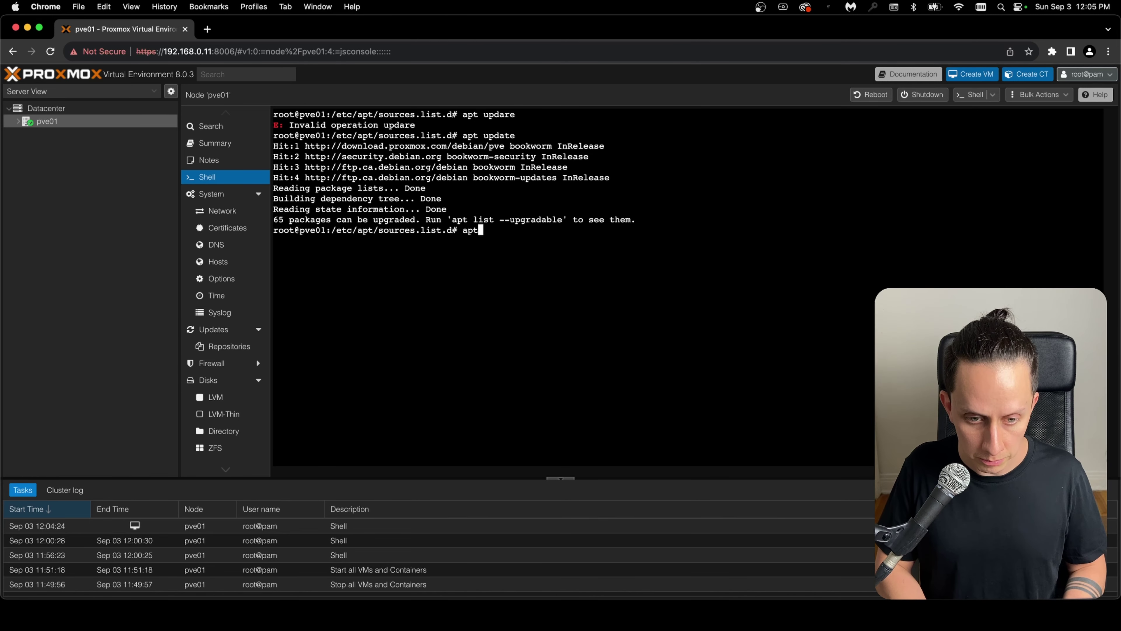
type(" upgrade")
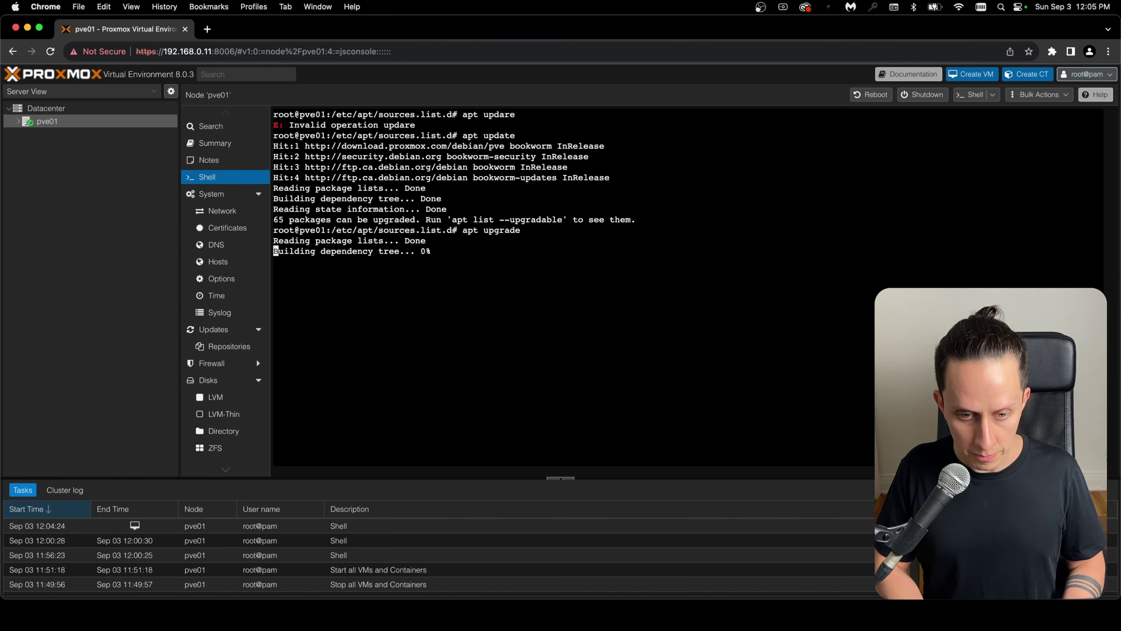
key("Return")
type("y")
key("Return")
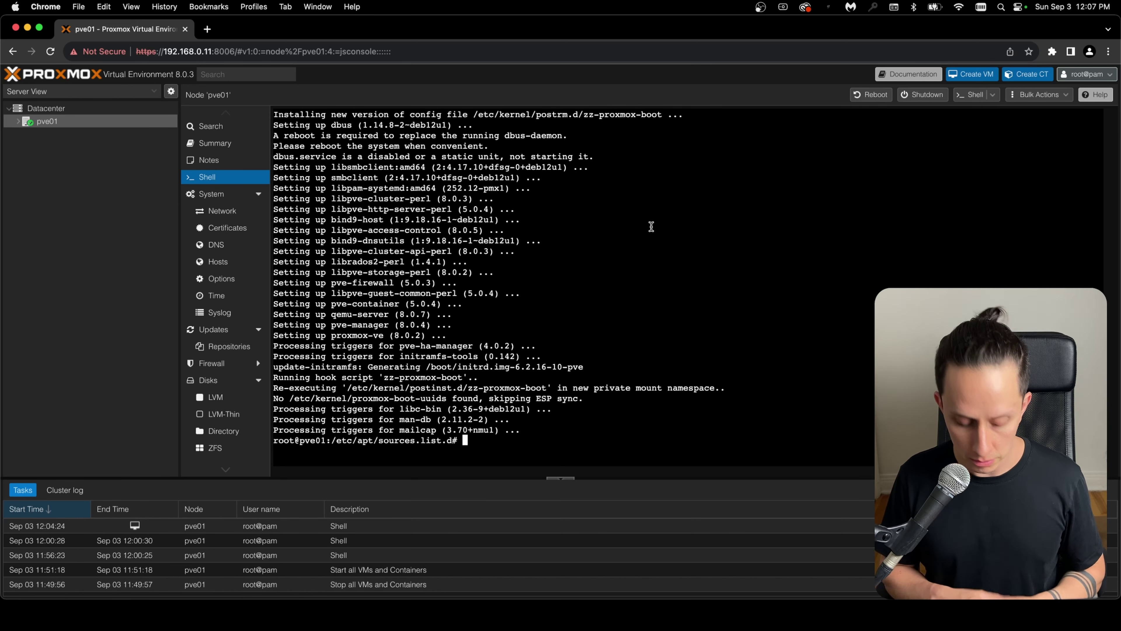
Step: Restart node pve01 from its shell with the reboot command
type("rebiit")
key("BackSpace")
key("BackSpace")
key("BackSpace")
type("oot")
key("Return")
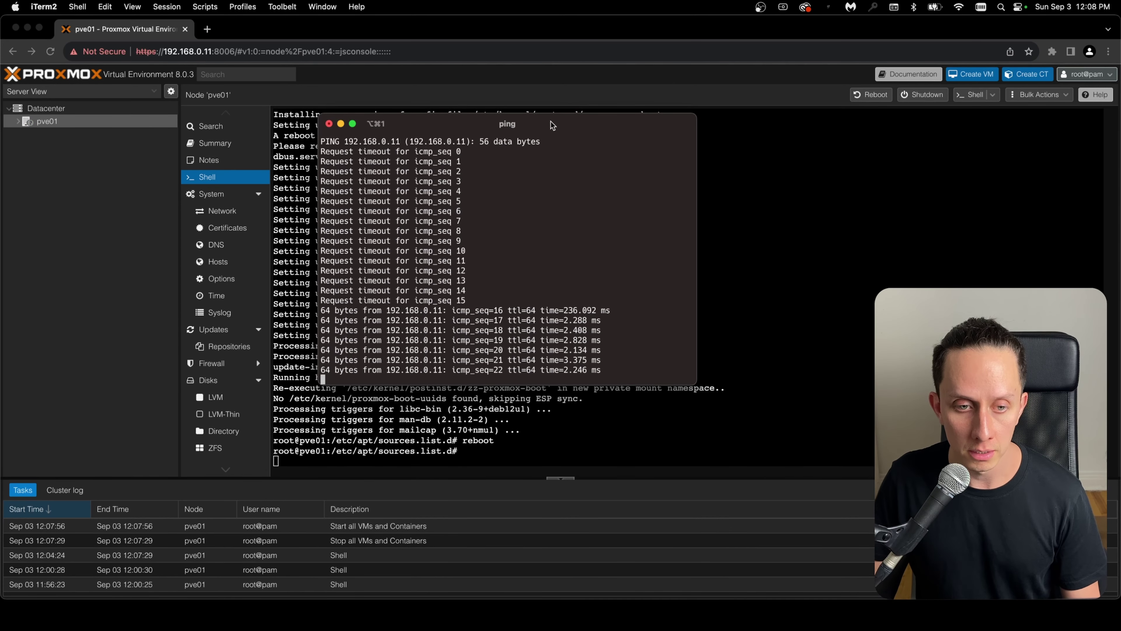
Step: Switch from the iTerm2 ping window back to Chrome and reload the Proxmox web interface
left_click_drag(554, 125, 427, 100)
key("super+Tab")
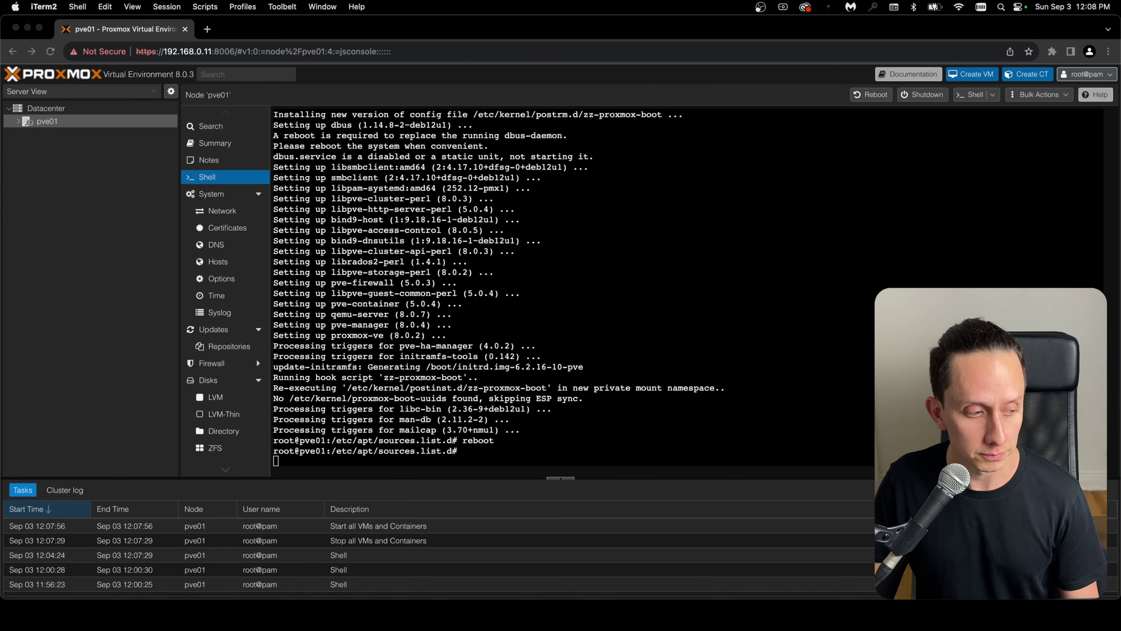
left_click(48, 56)
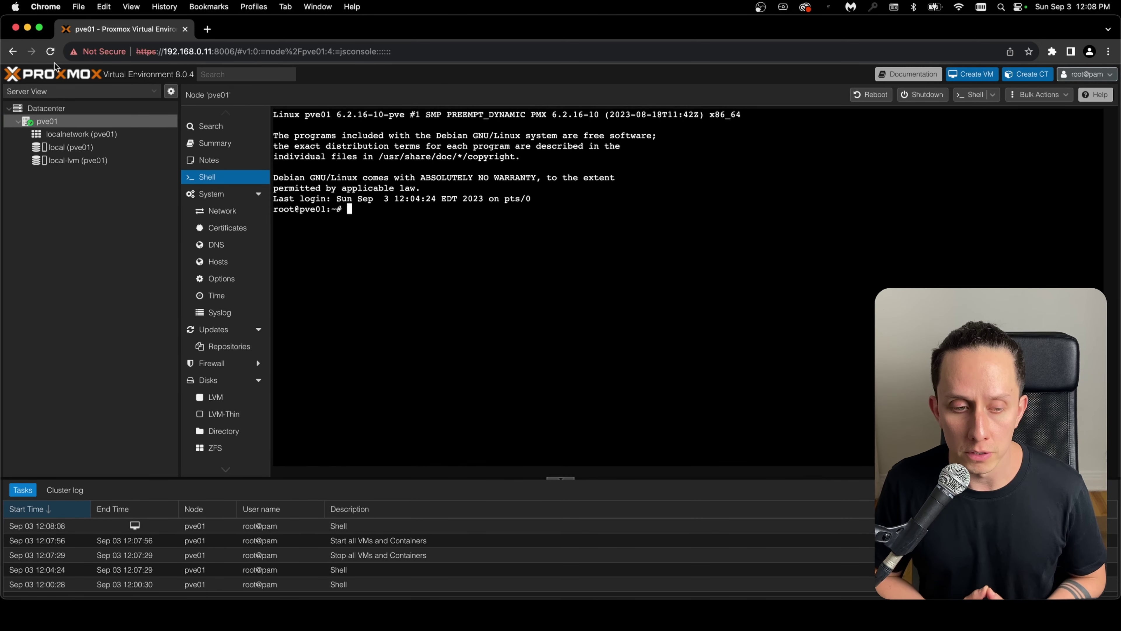
Step: Examine the summary of node pve01, including its resource usage, kernel and PVE manager versions, and repository status
left_click(146, 125)
left_click(212, 143)
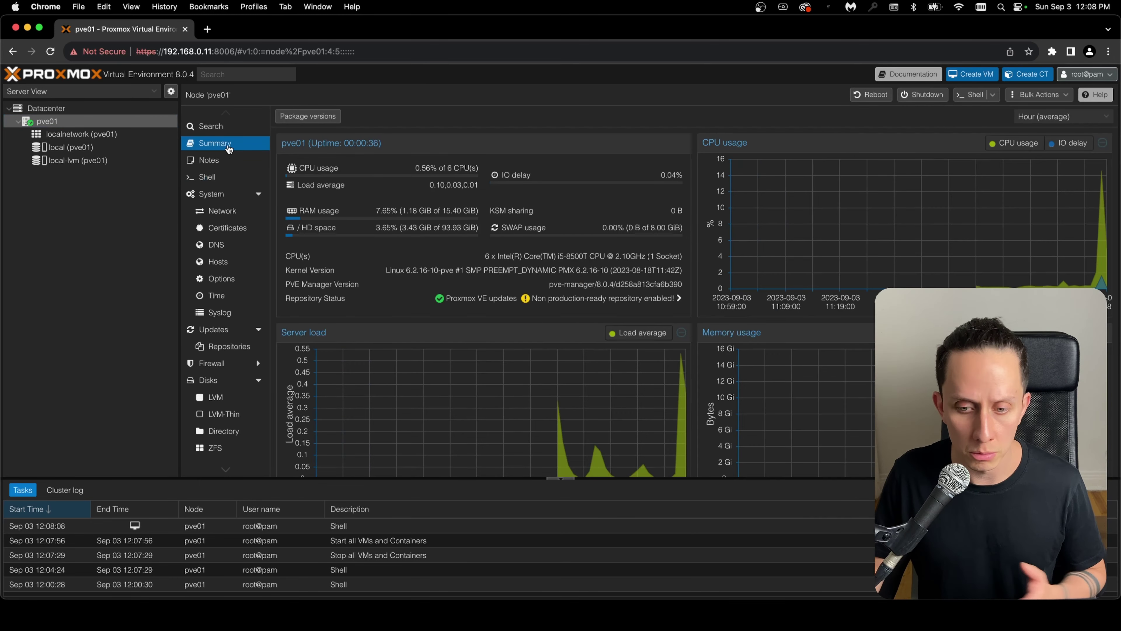
scroll(581, 235, "down", 3)
scroll(581, 234, "down", 3)
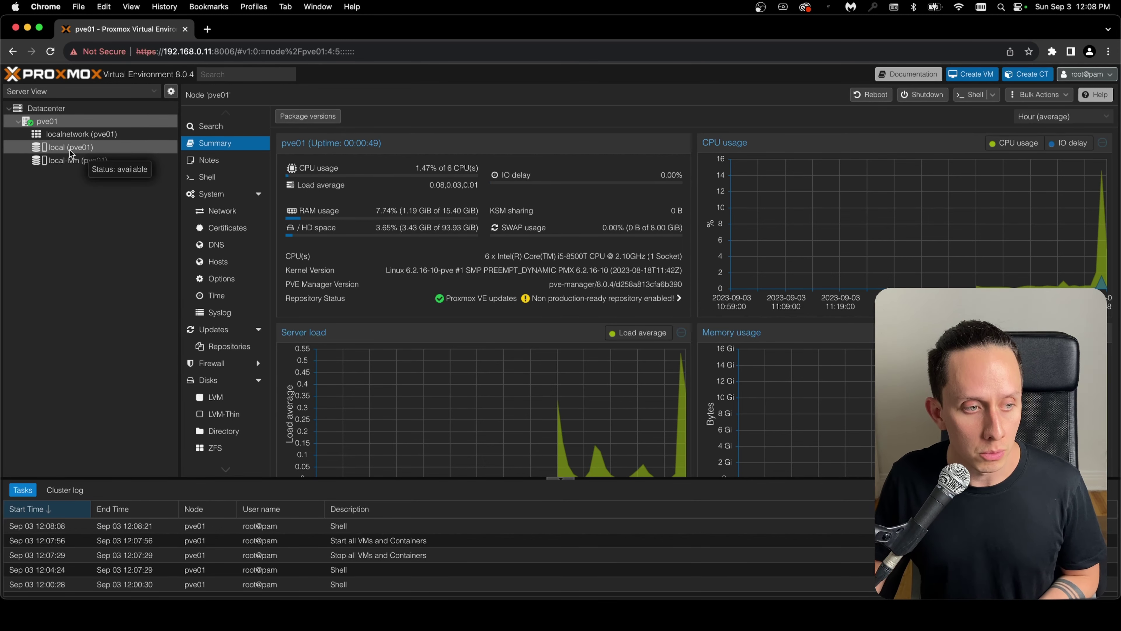
Step: Upload Rocky-9.2-x86_64-minimal.iso from the Desktop to the ISO images of pve01's local storage and close the task viewer
left_click(57, 150)
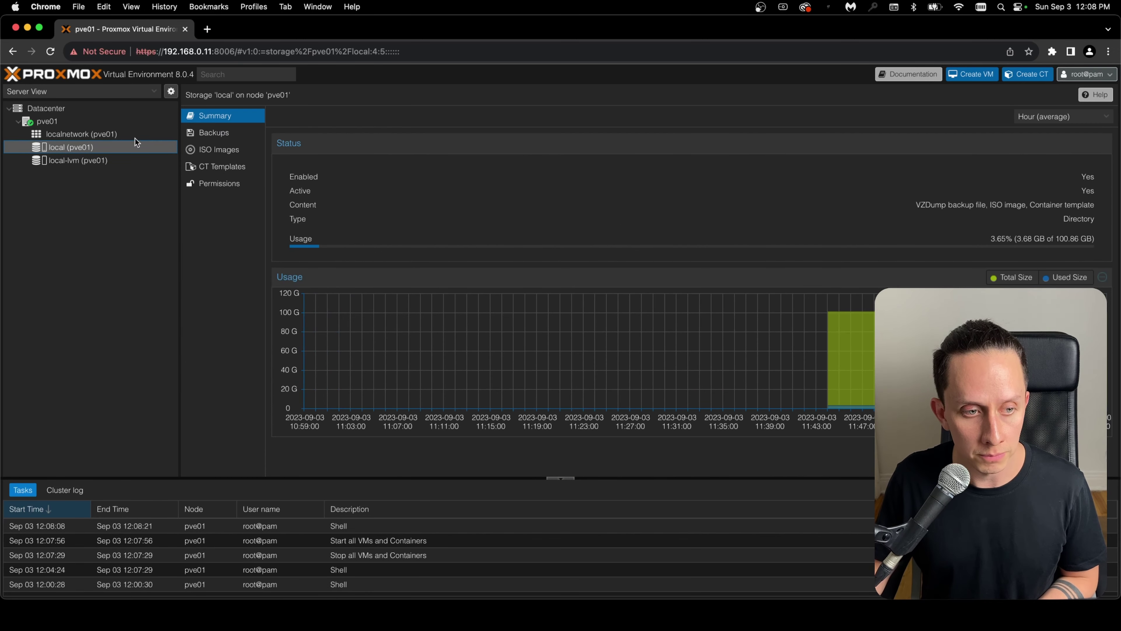
left_click(205, 155)
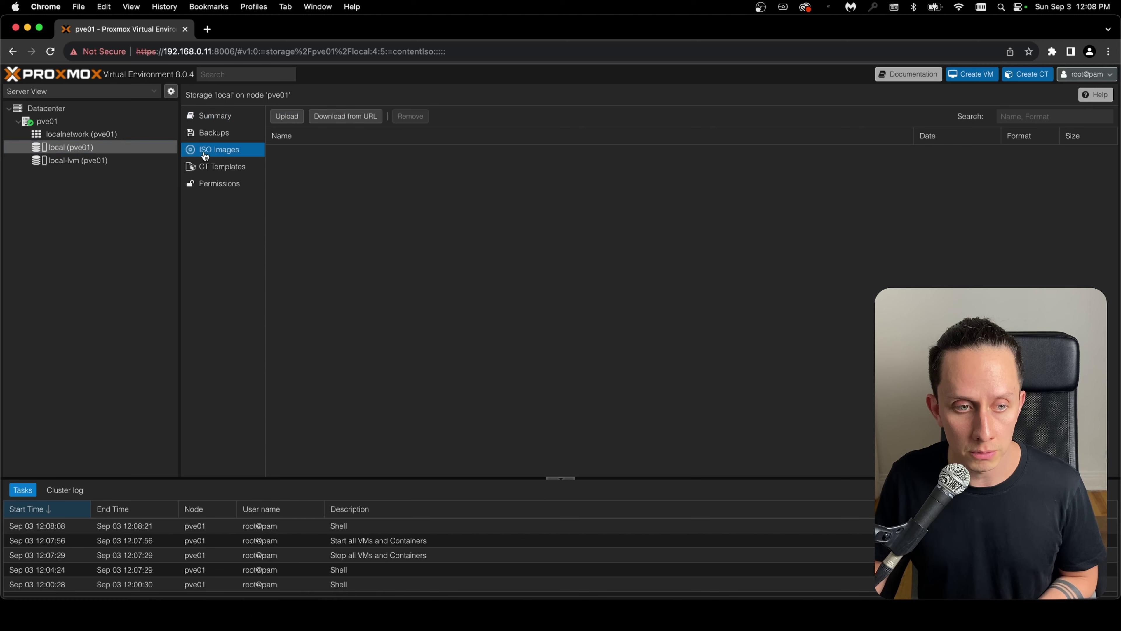
left_click(288, 116)
left_click(655, 288)
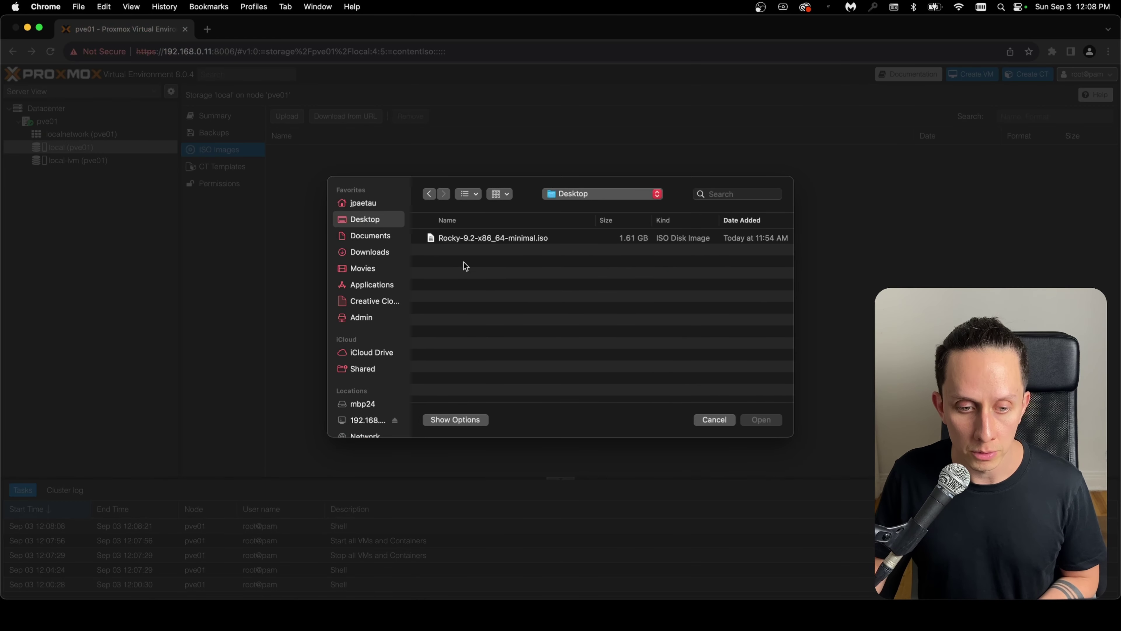
left_click(490, 241)
left_click(762, 419)
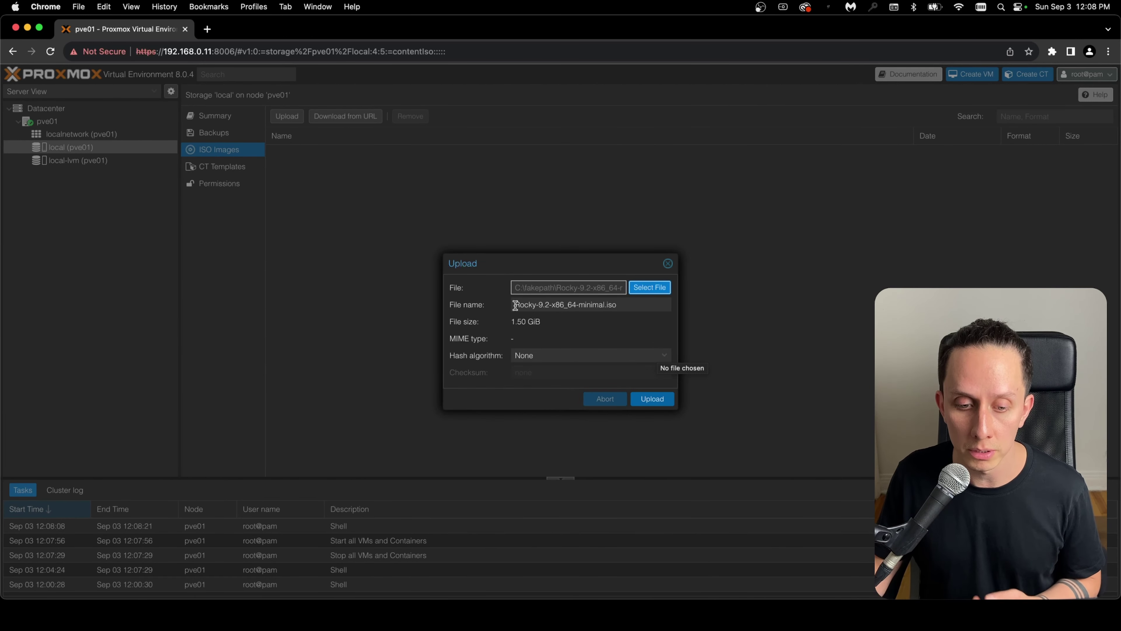
left_click(658, 401)
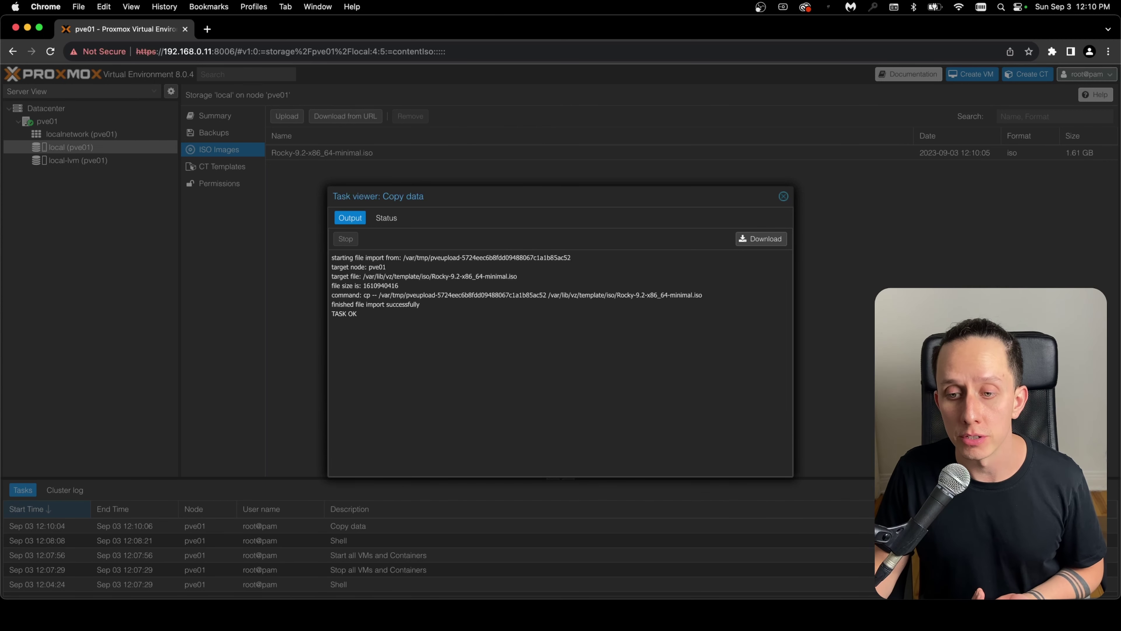
left_click(783, 197)
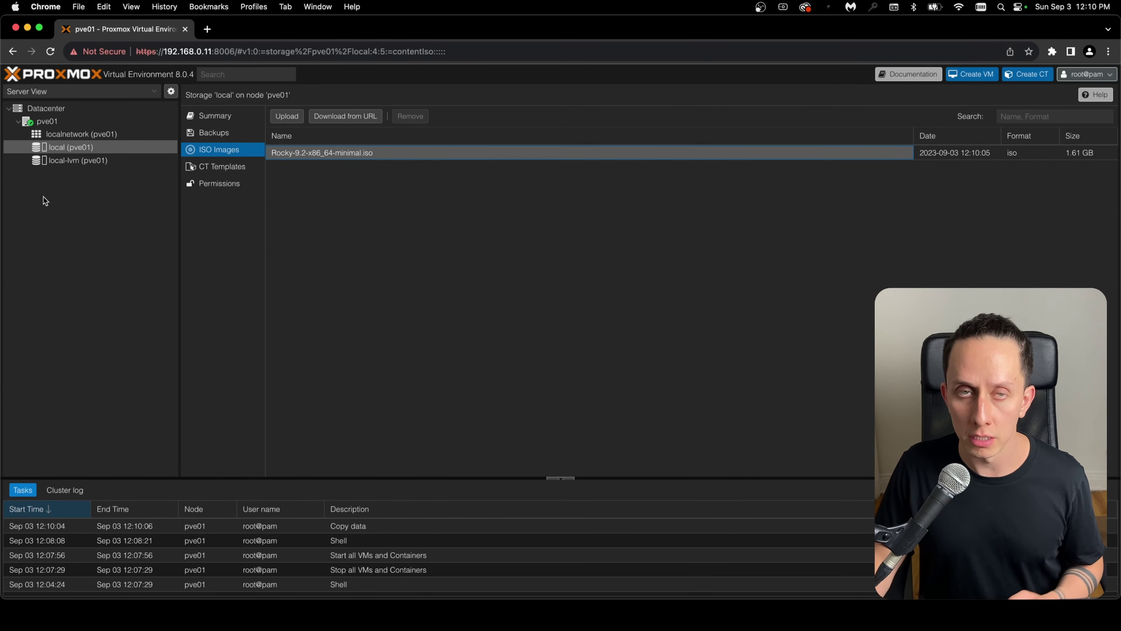
Step: Start creating a virtual machine on node pve01 with advanced options shown, name it rocky-server, and continue to the OS settings
left_click(57, 125)
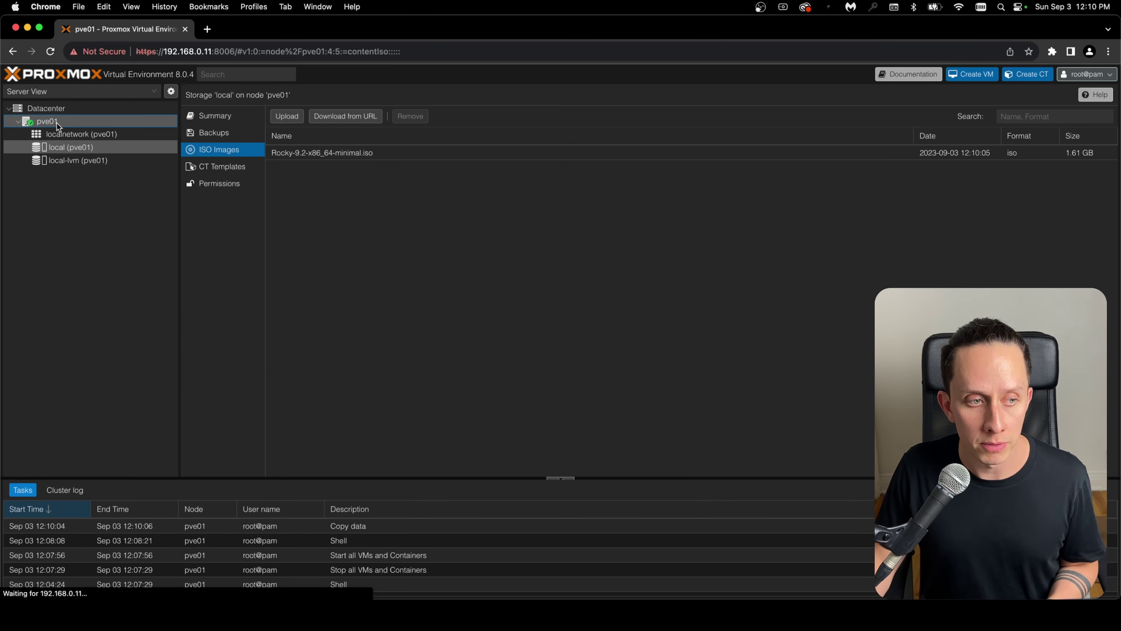
left_click(971, 73)
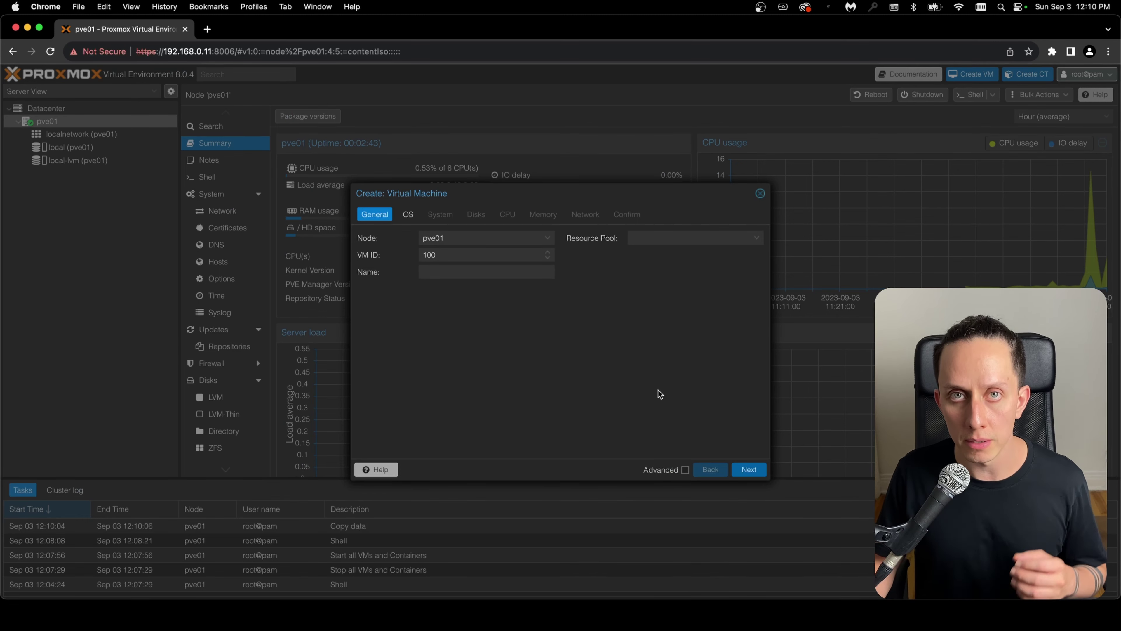
left_click(684, 470)
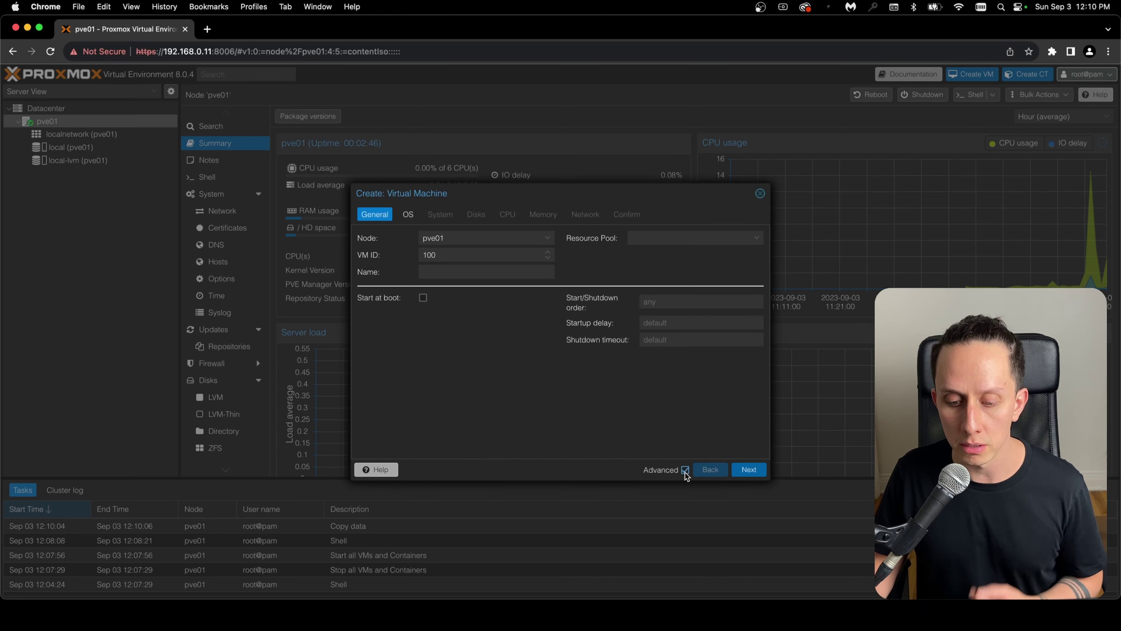
left_click(442, 238)
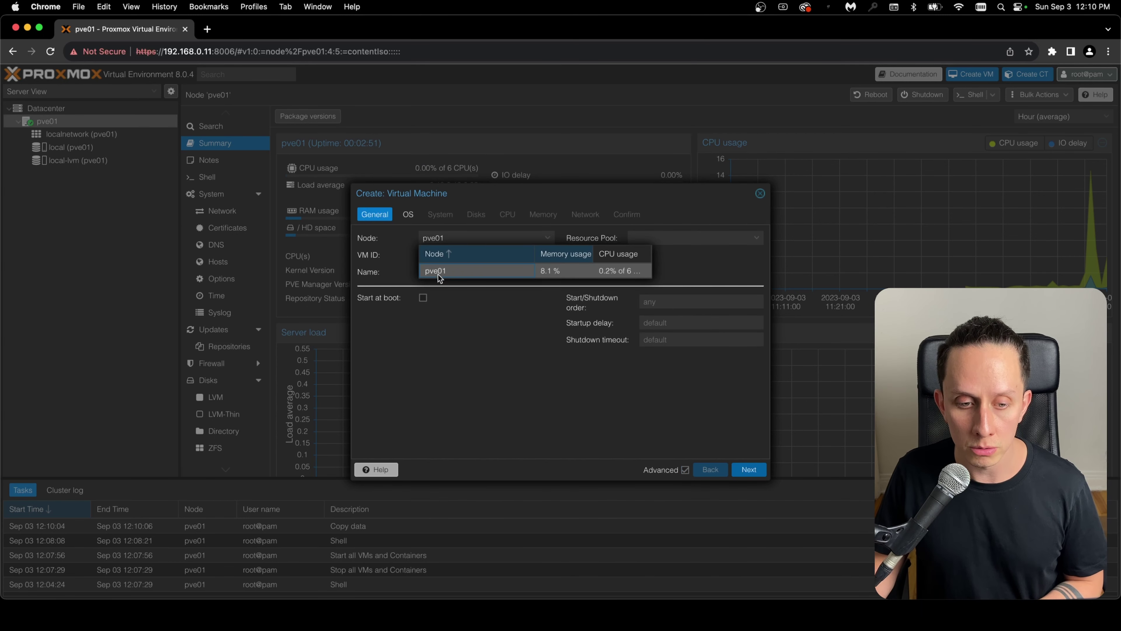
left_click(443, 271)
left_click(450, 255)
left_click(450, 273)
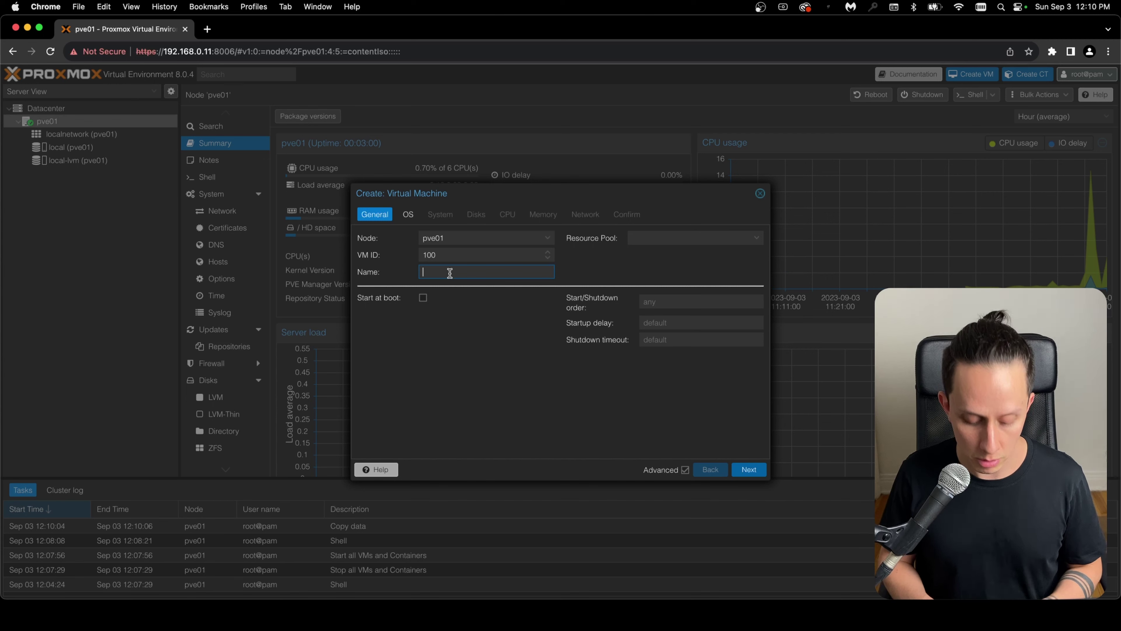
type("rocky")
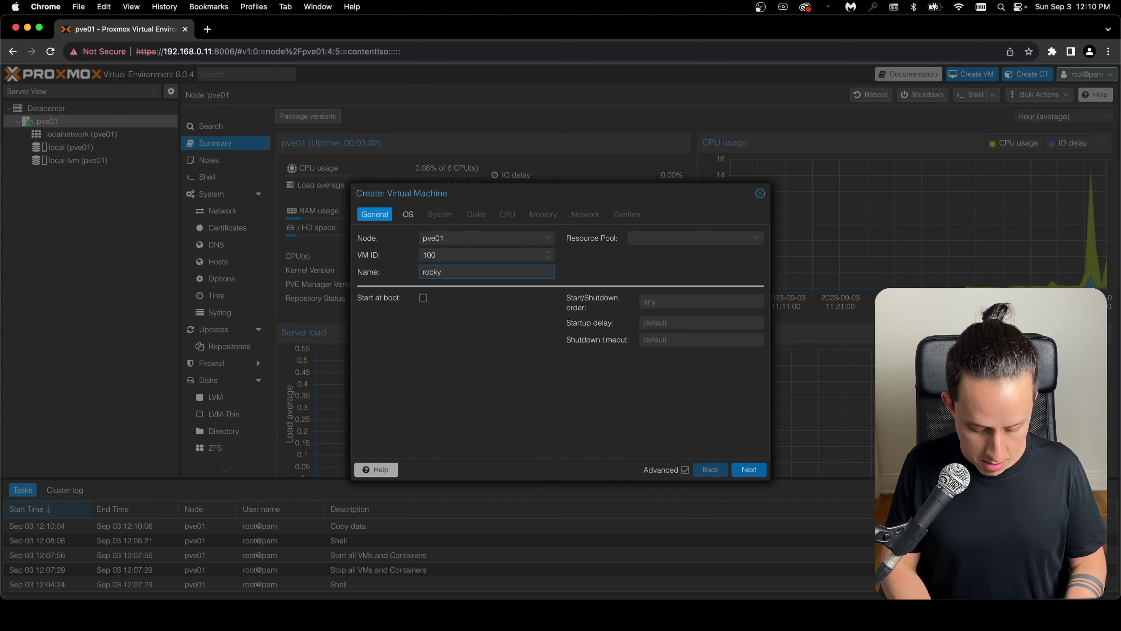
type("-server")
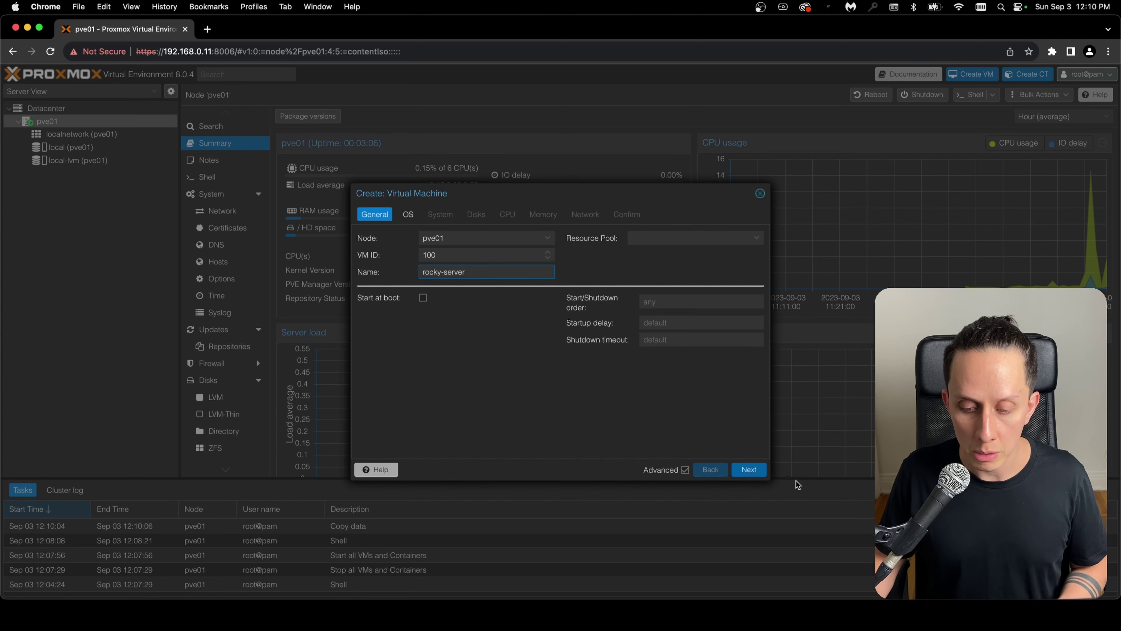
left_click(749, 468)
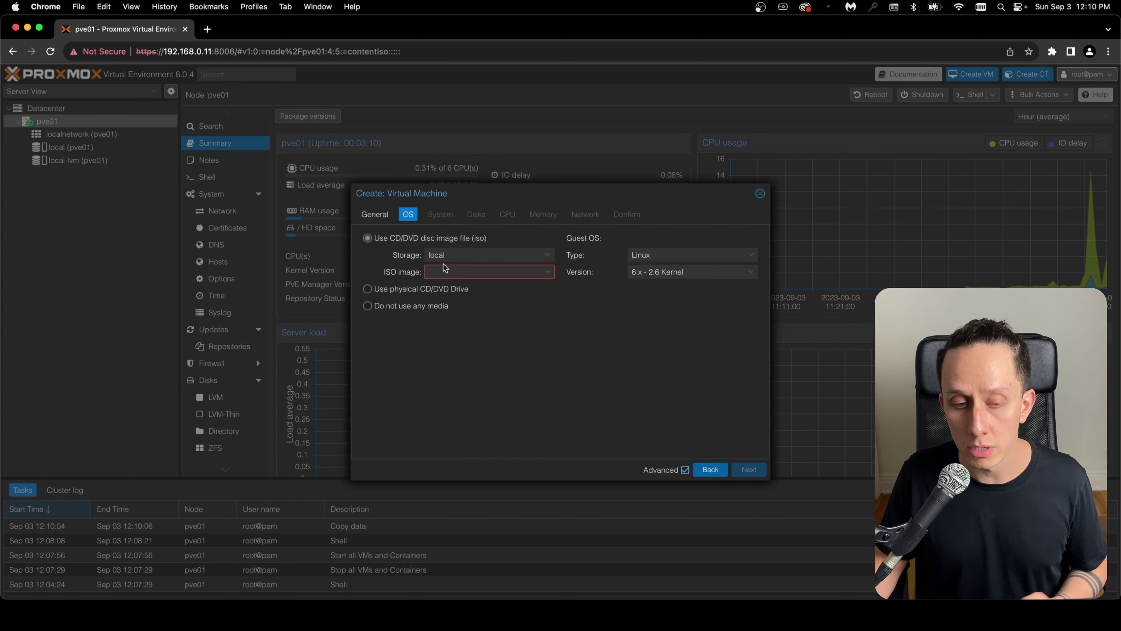
Step: Choose Rocky-9.2-x86_64-minimal.iso as the VM's ISO image, with guest OS type Linux and version 6.x - 2.6 Kernel
left_click(549, 273)
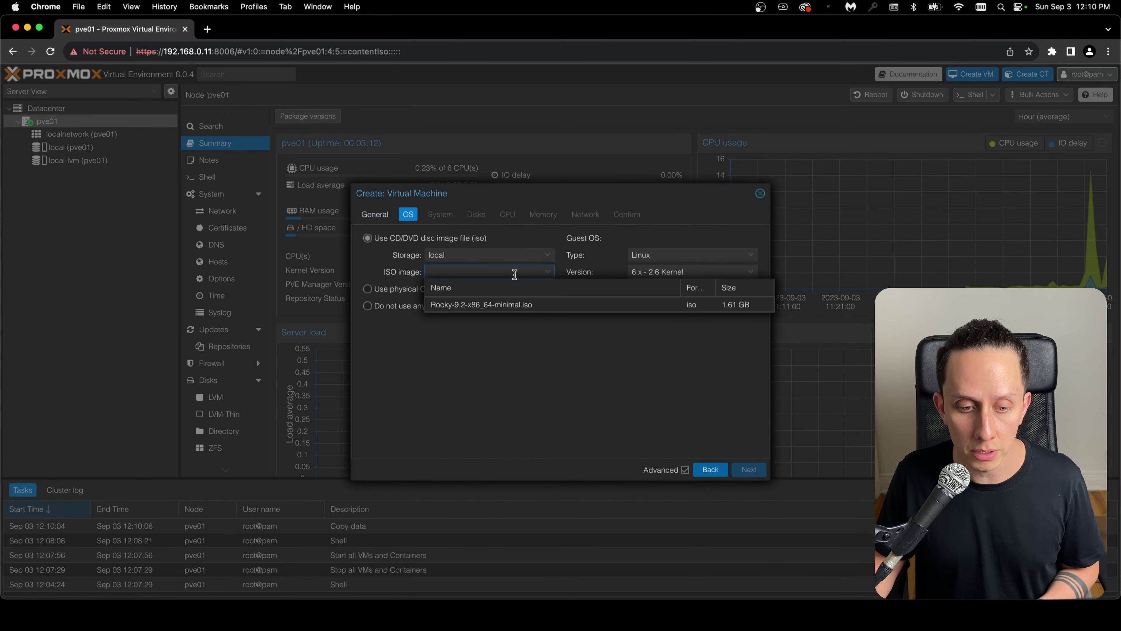
left_click(459, 307)
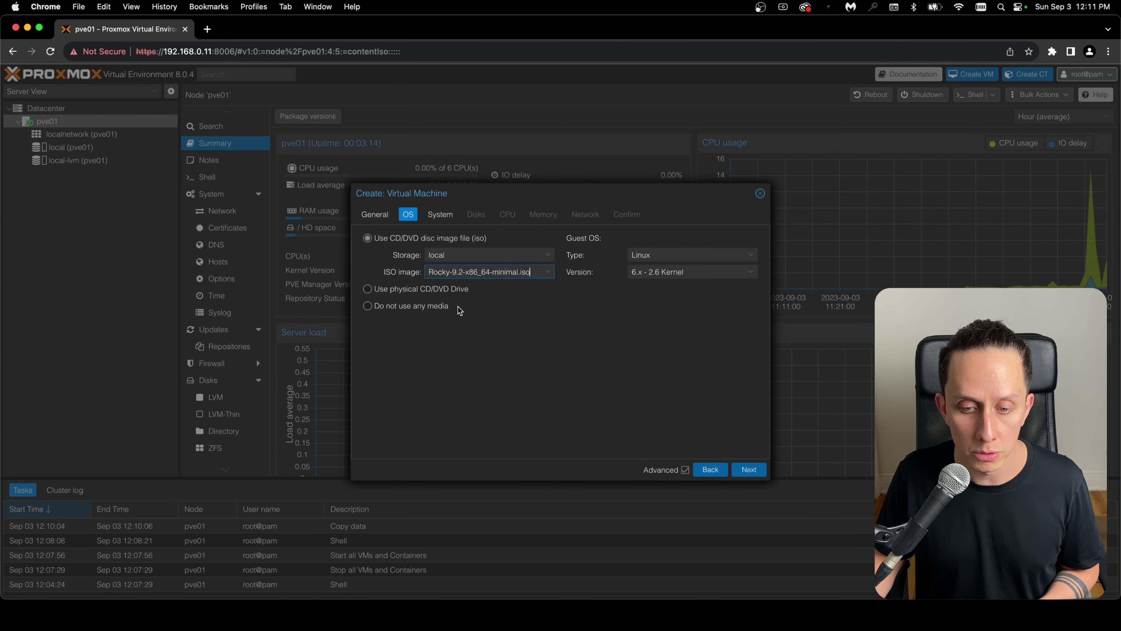
left_click(649, 255)
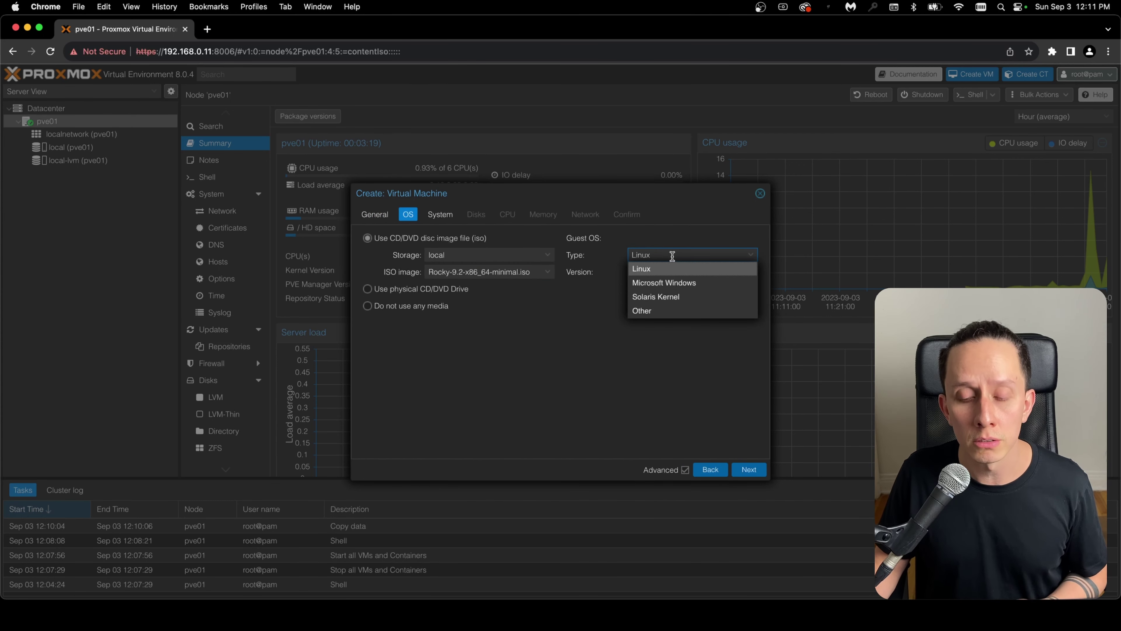
left_click(657, 268)
left_click(657, 256)
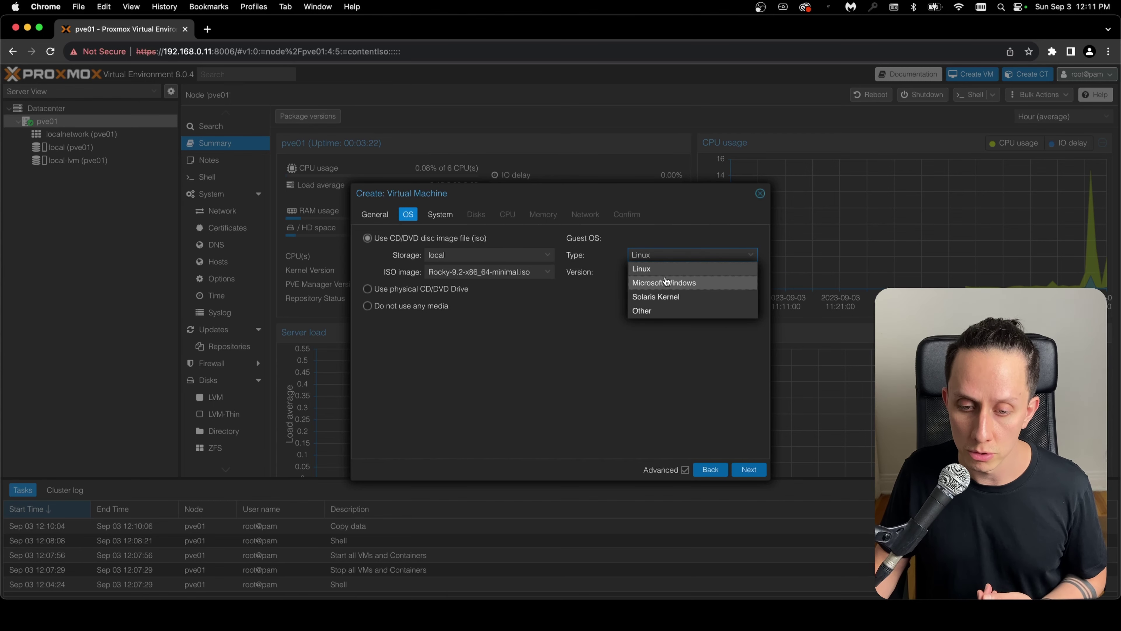
left_click(663, 268)
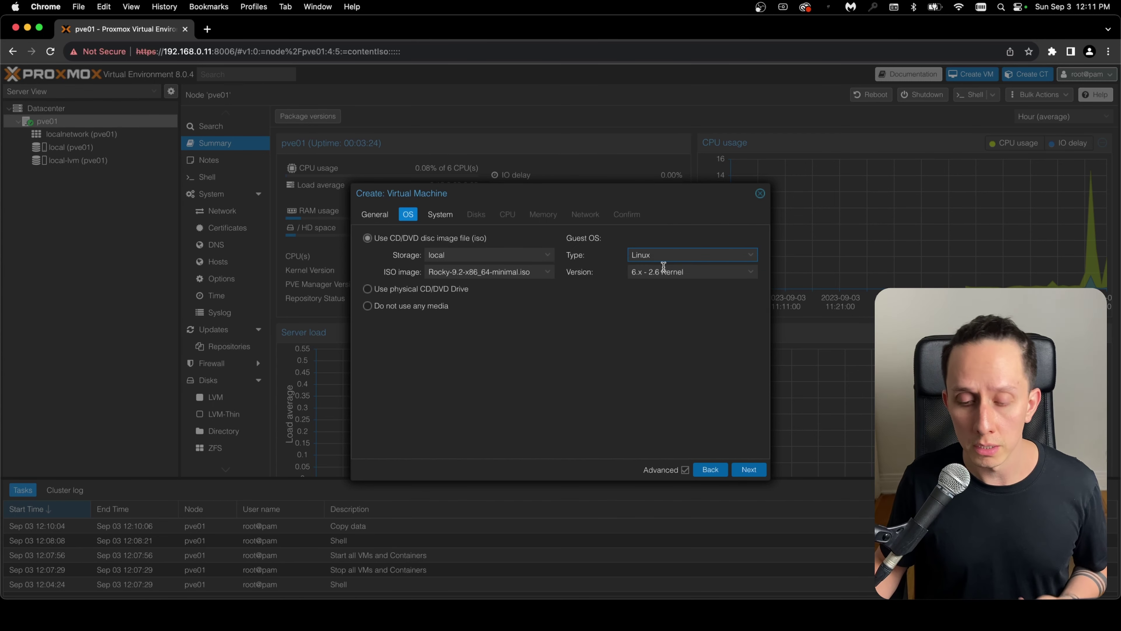
left_click(671, 274)
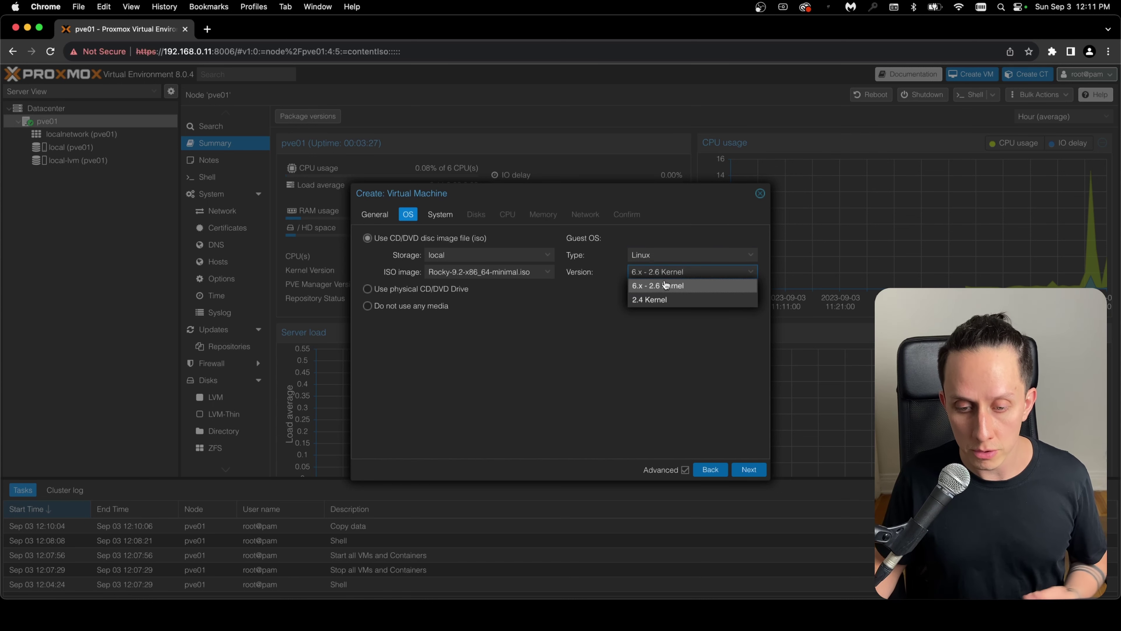
left_click(653, 288)
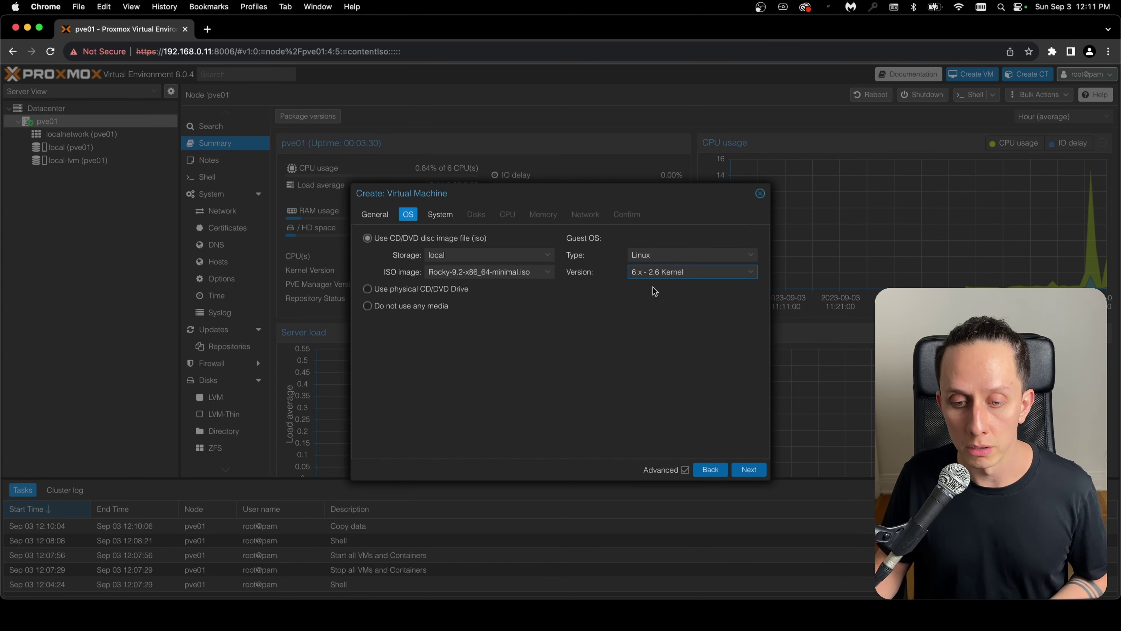
Step: Continue to the VM's system settings and set the graphic card to VirtIO-GPU and the machine type to q35
left_click(749, 471)
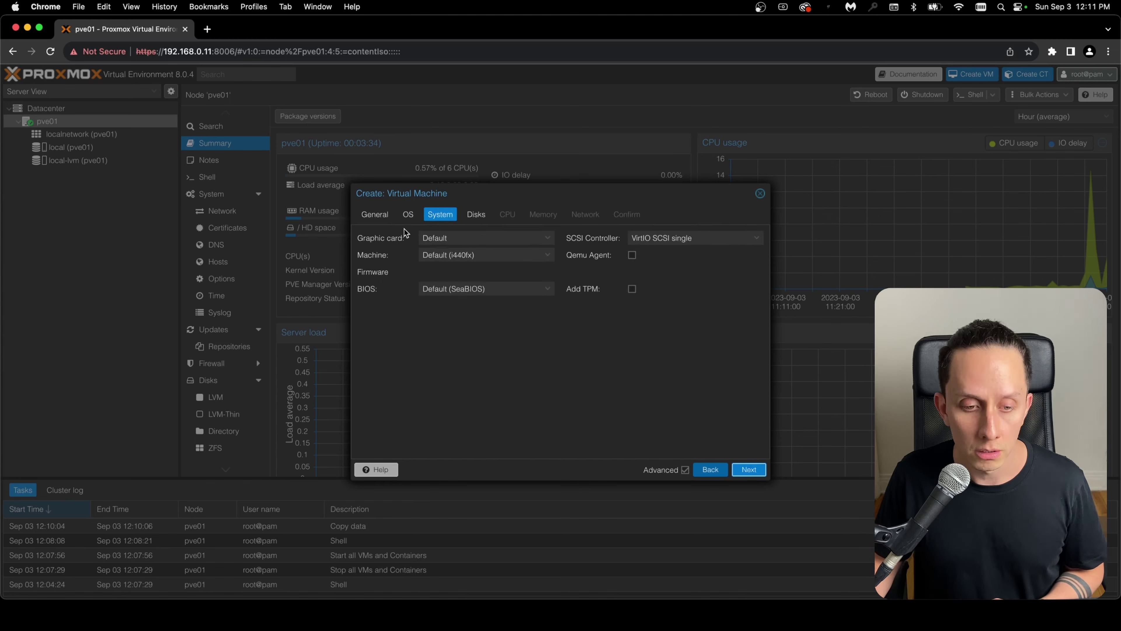
left_click(436, 237)
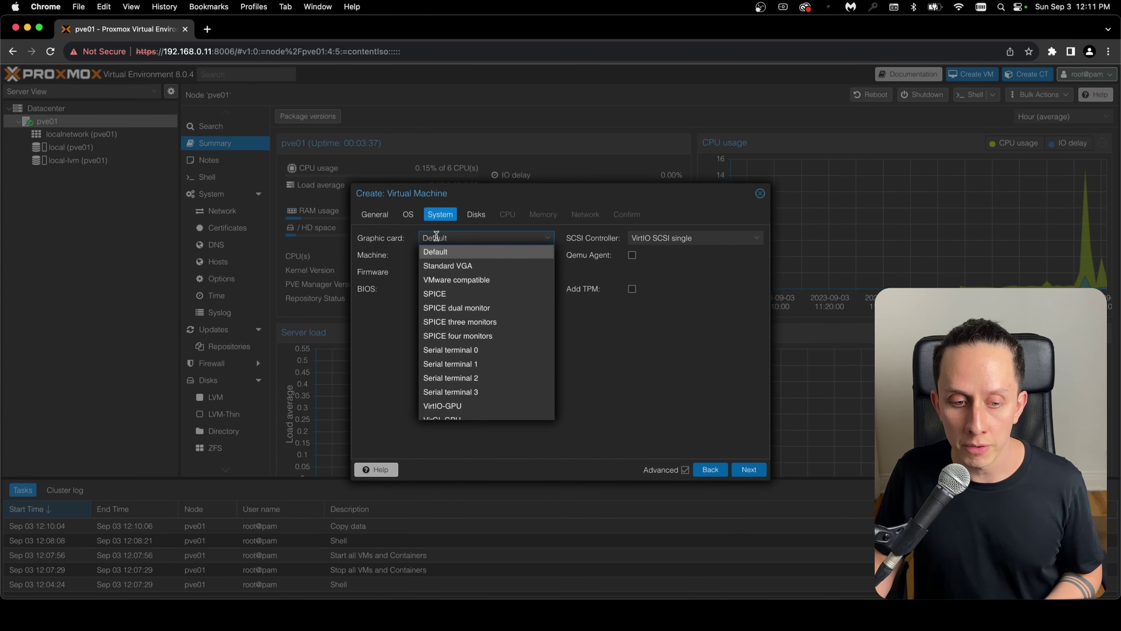
left_click(476, 406)
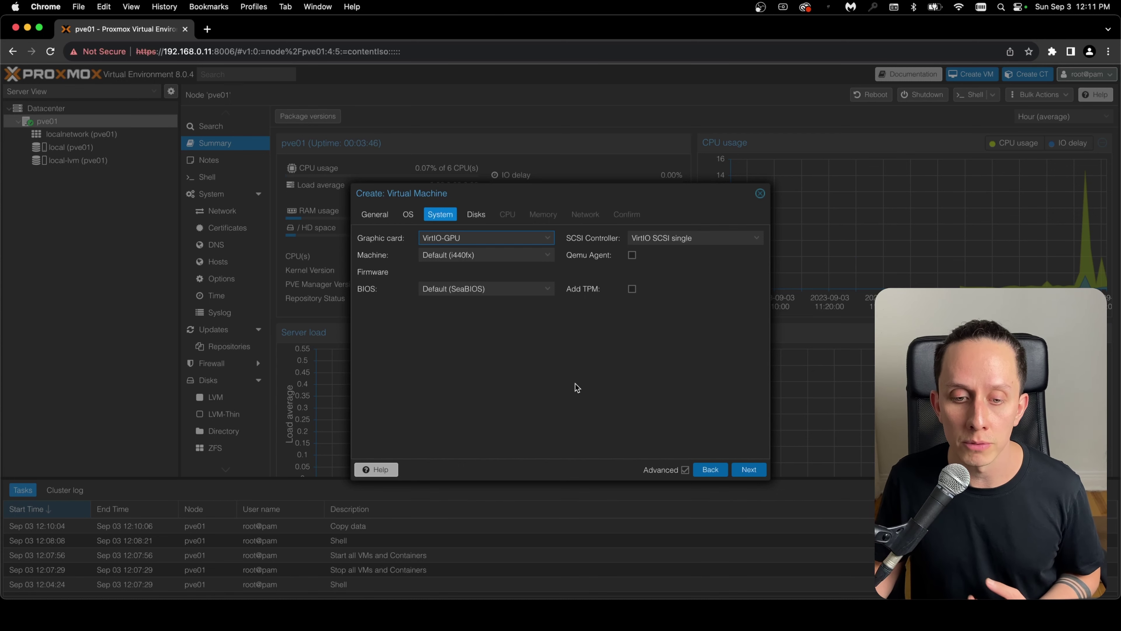
left_click(548, 241)
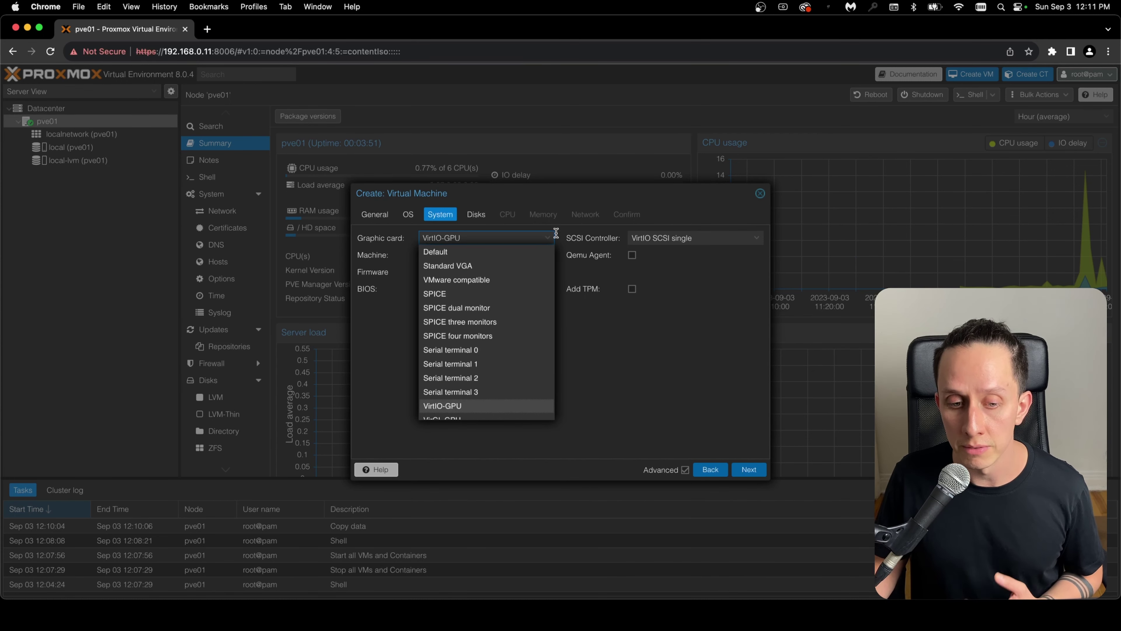
left_click(567, 299)
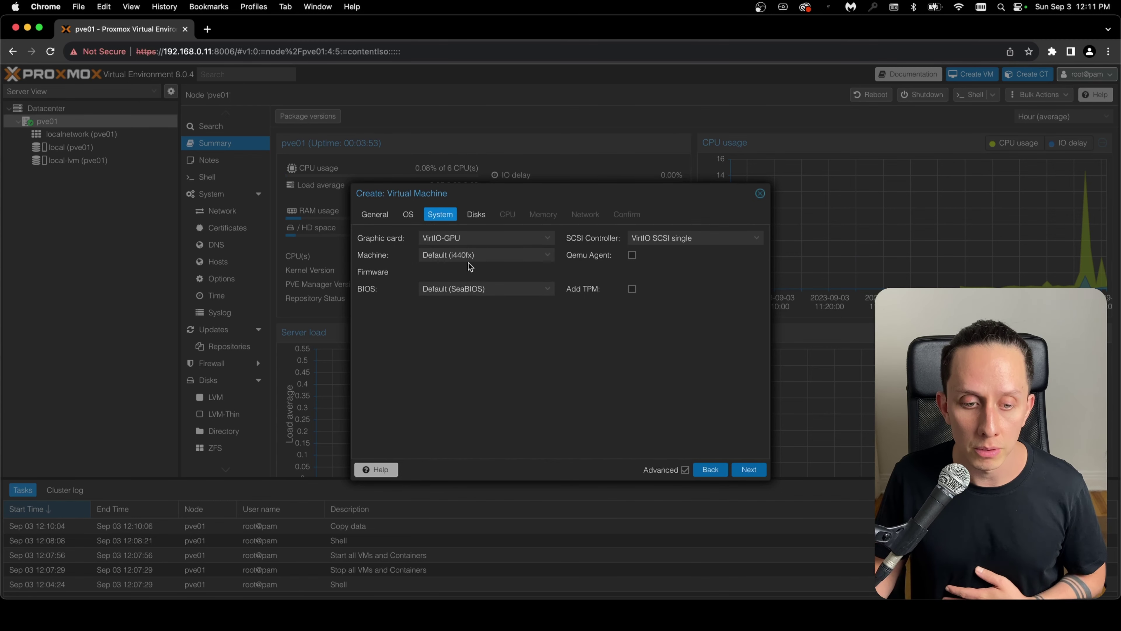
left_click(474, 255)
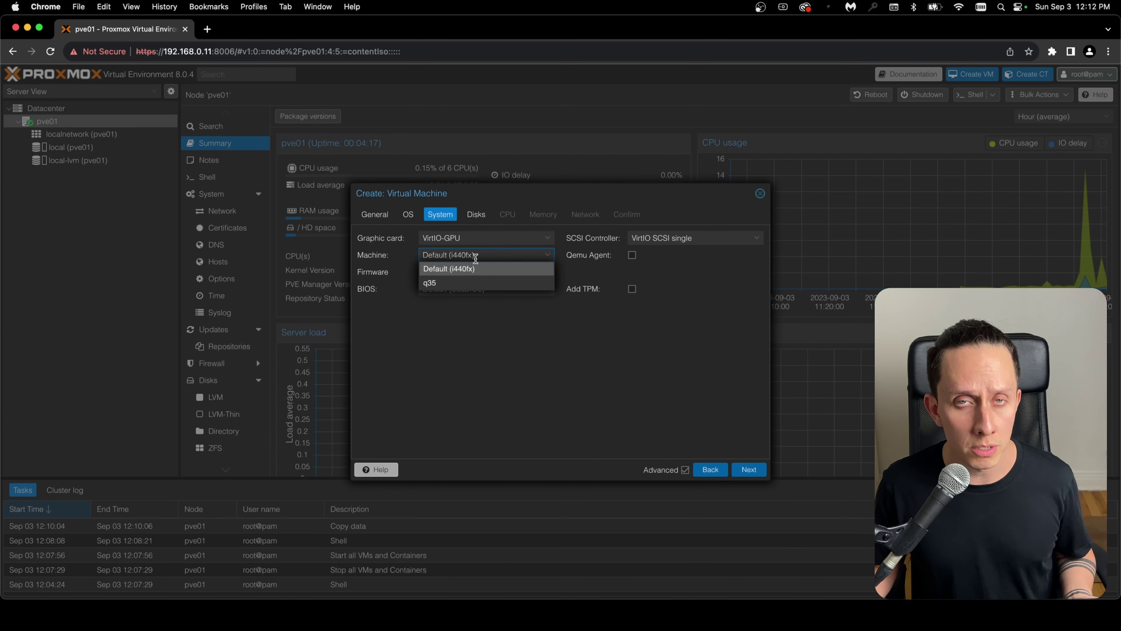
left_click(433, 284)
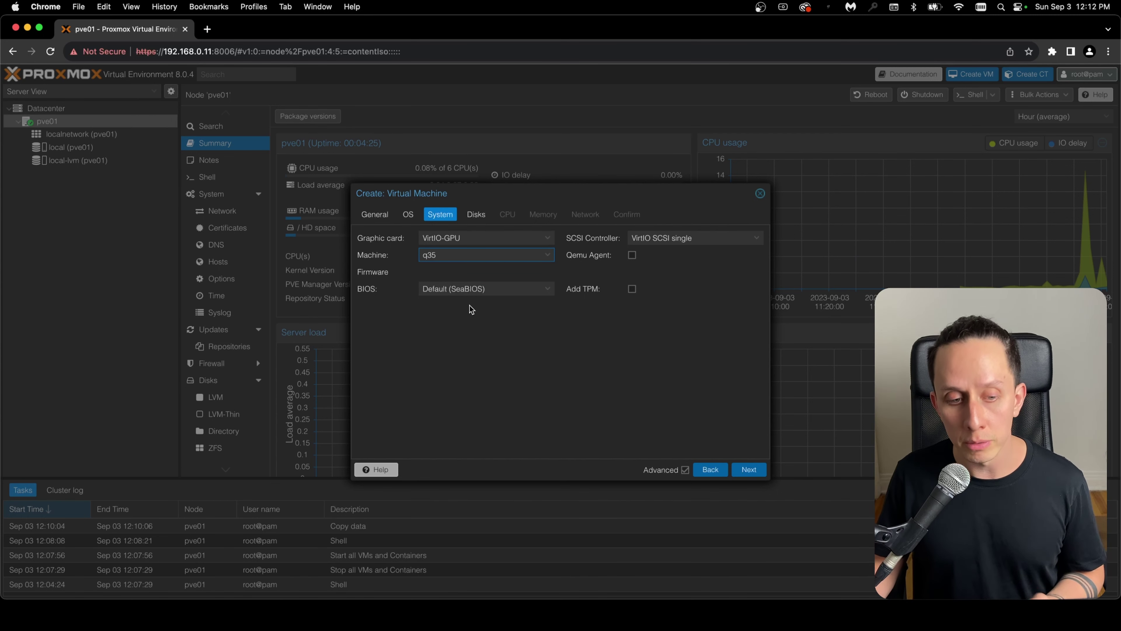
Step: Set the BIOS to OVMF (UEFI) with EFI storage local-lvm, keep the VirtIO SCSI single controller, and continue to the disk settings
left_click(476, 293)
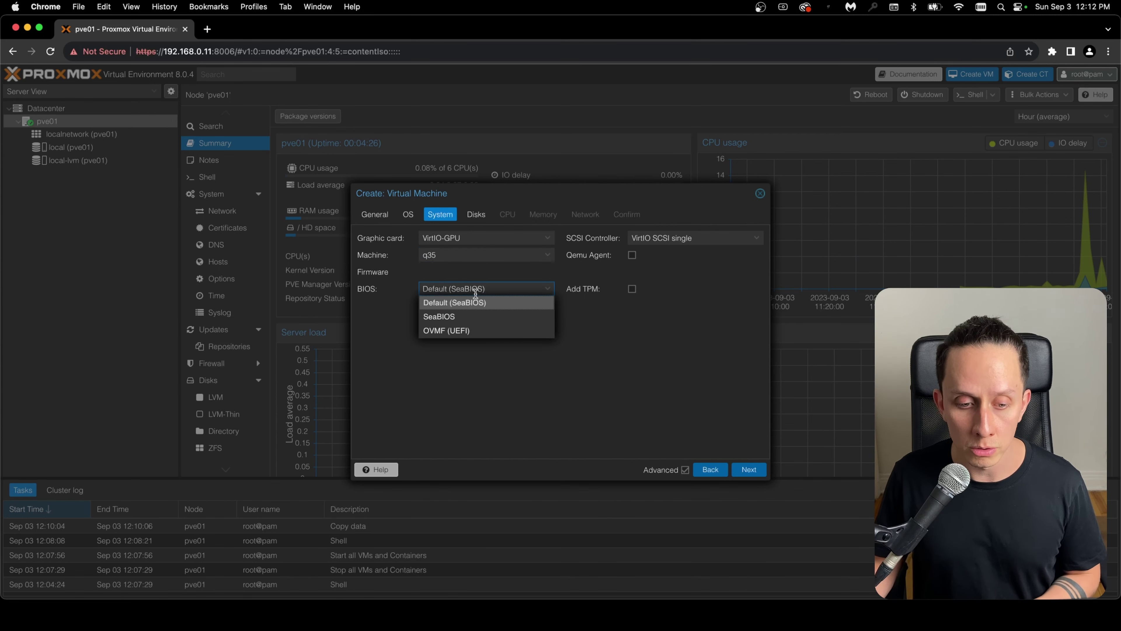
left_click(455, 331)
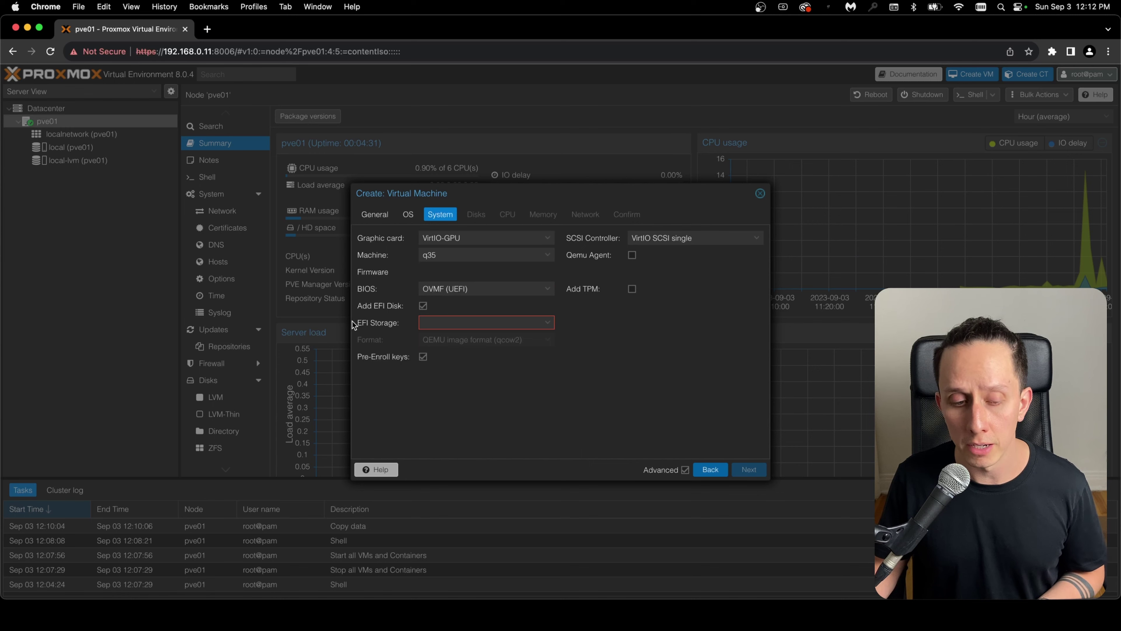
left_click(547, 323)
left_click(449, 359)
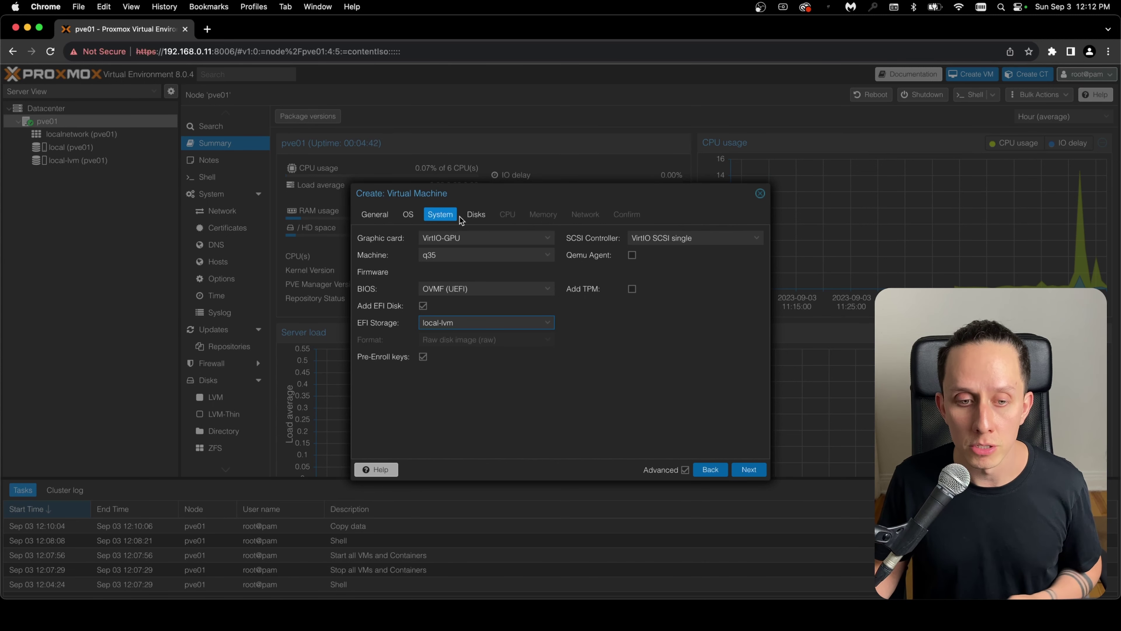
left_click(753, 238)
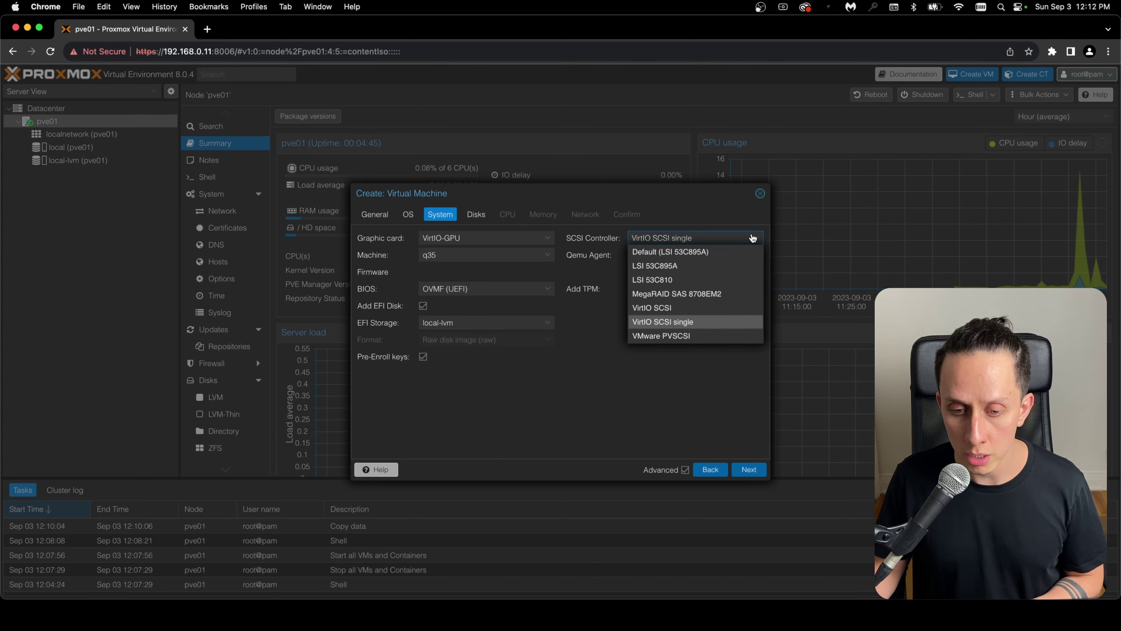
left_click(690, 323)
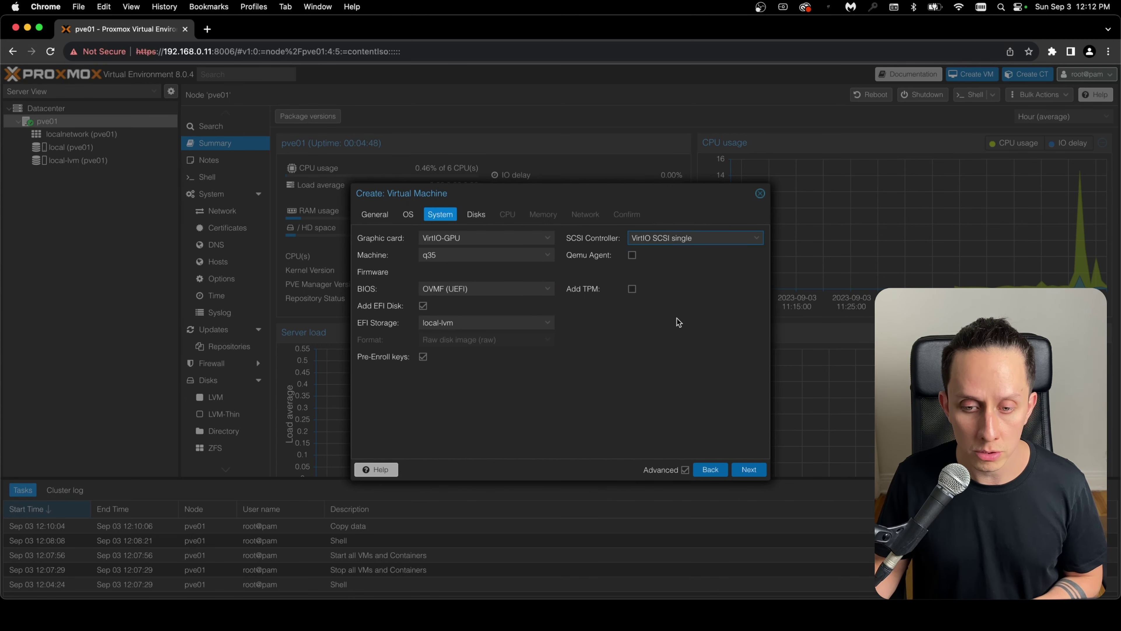
left_click(749, 469)
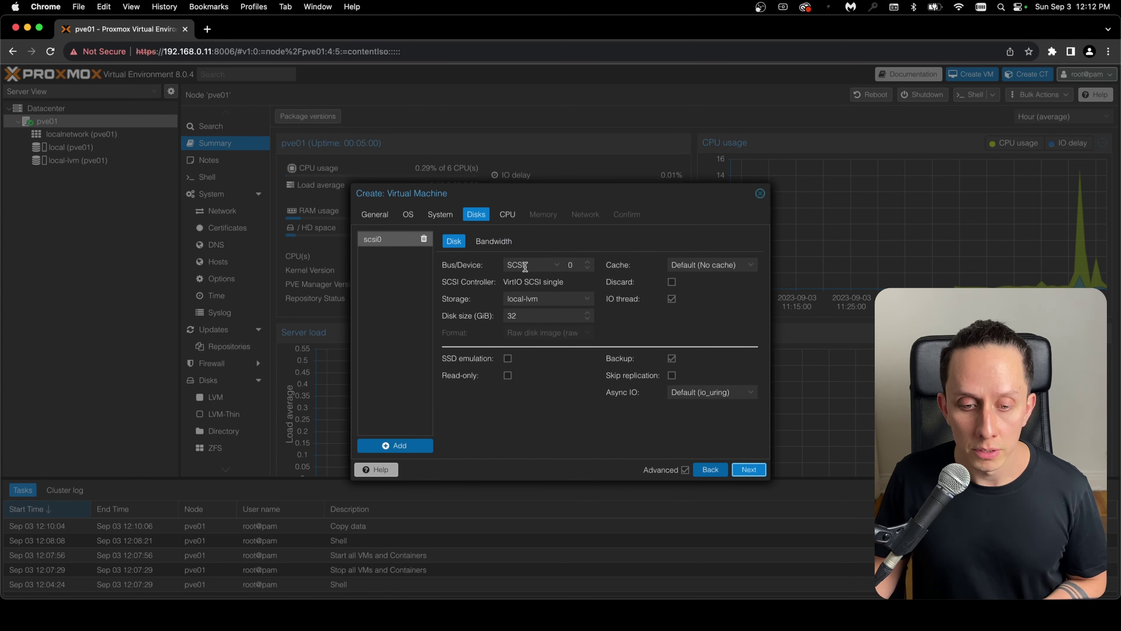
Step: Set the VM disk's bus to VirtIO Block and its storage to local-lvm
left_click(534, 264)
left_click(541, 309)
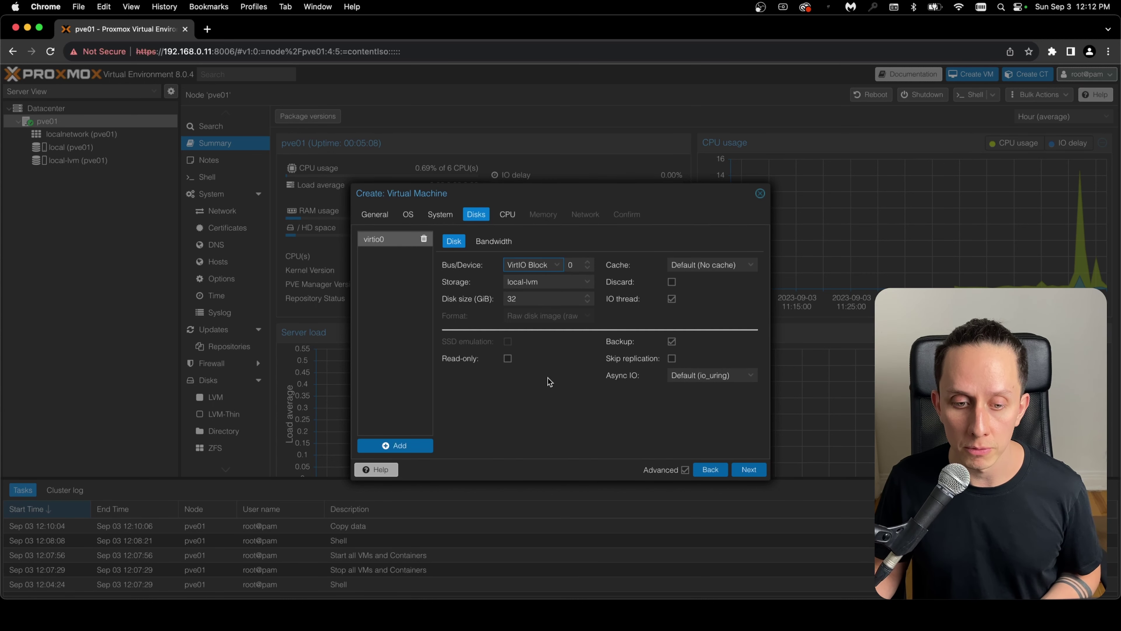
left_click(588, 282)
left_click(555, 266)
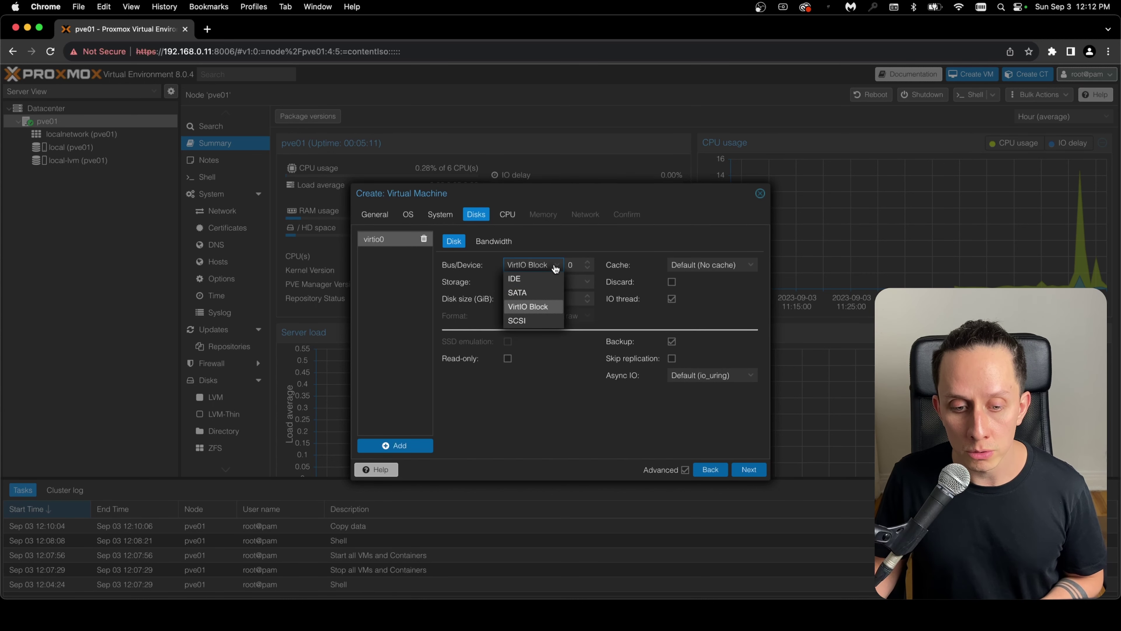
left_click(538, 306)
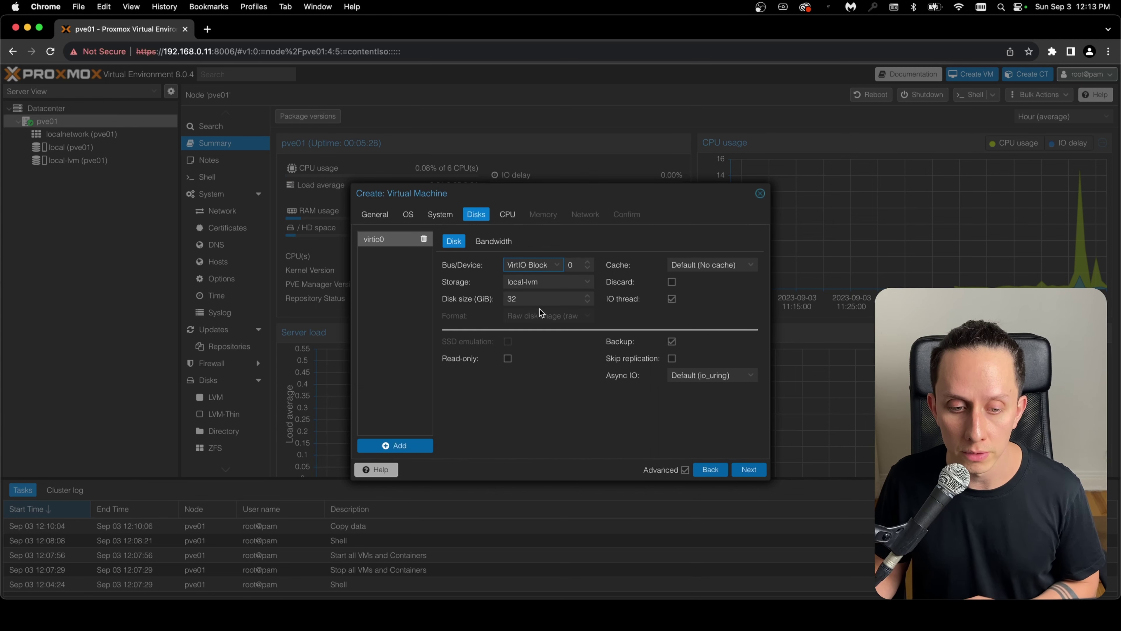
left_click(587, 283)
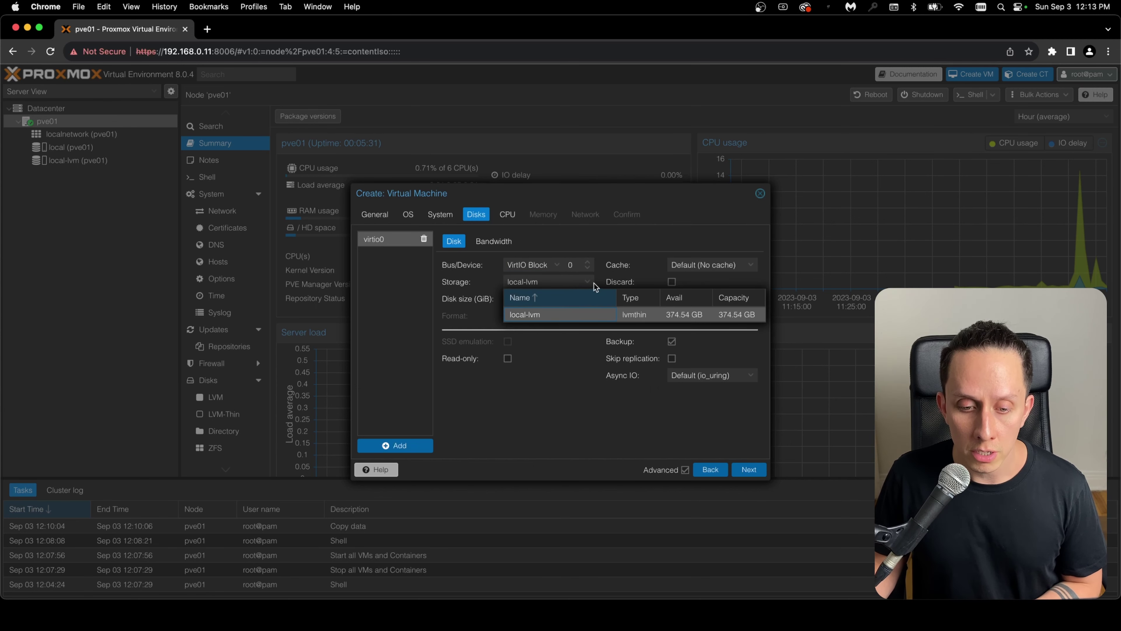
left_click(524, 315)
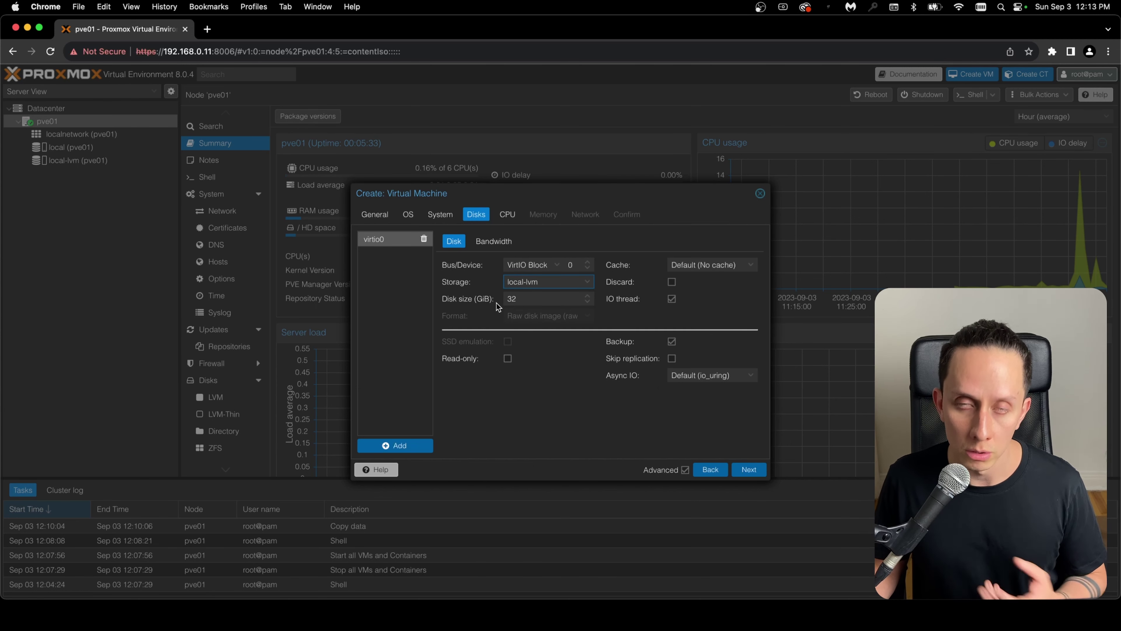
Step: Set the VM's disk size to 50 GiB and continue to the CPU settings
double_click(518, 299)
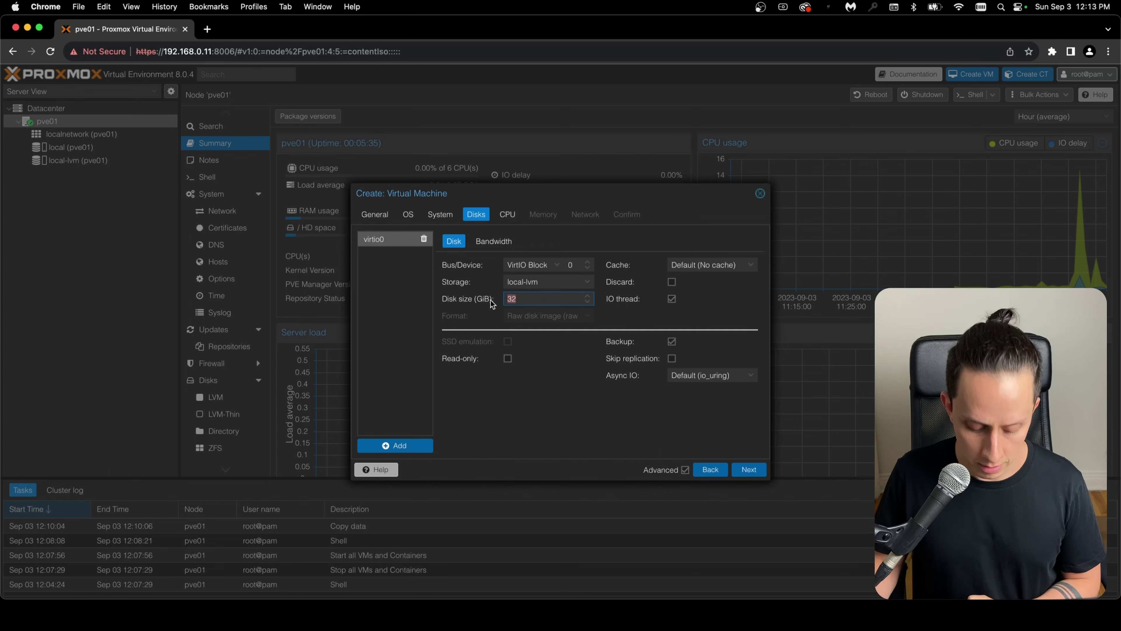
type("50")
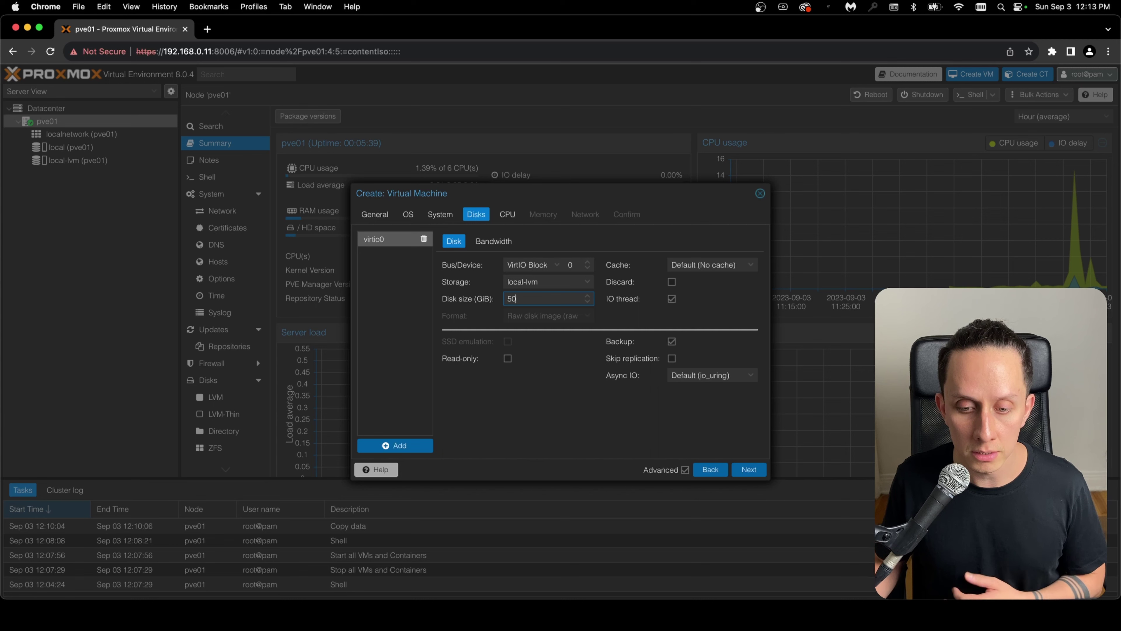
left_click(517, 371)
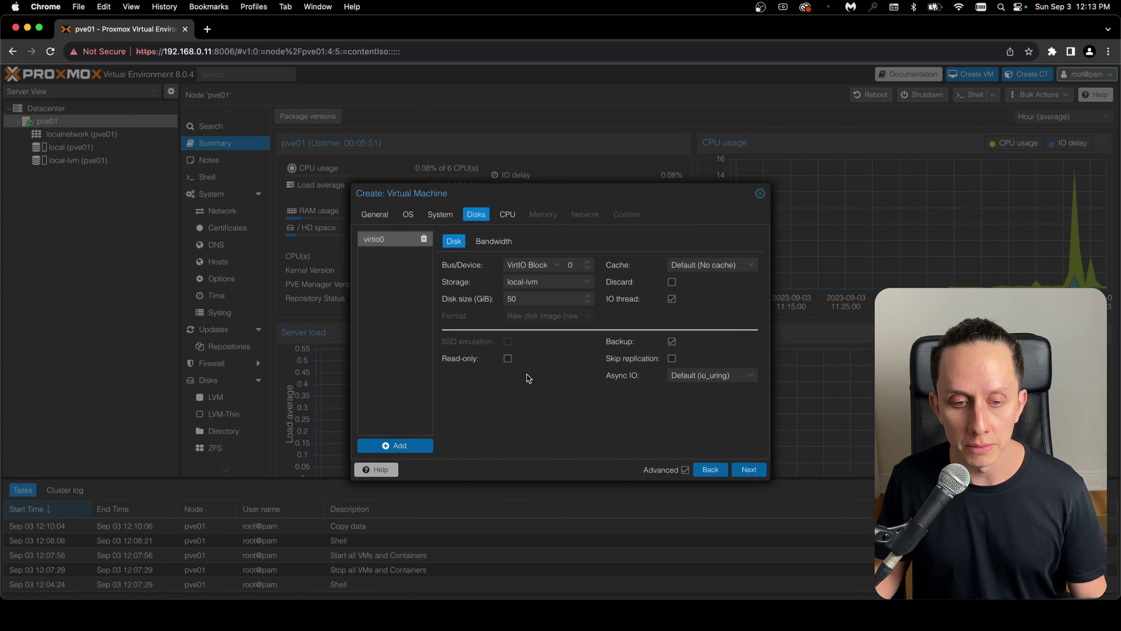
left_click(749, 469)
Step: Assign 4 CPU cores to the VM, keeping 1 socket
left_click(465, 236)
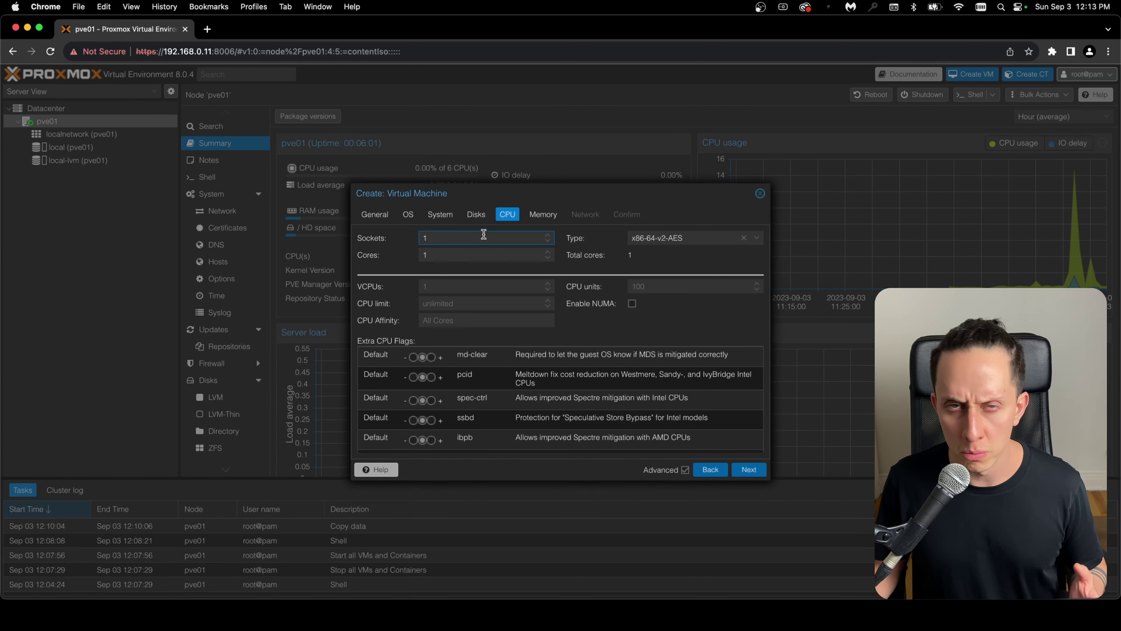
key("Tab")
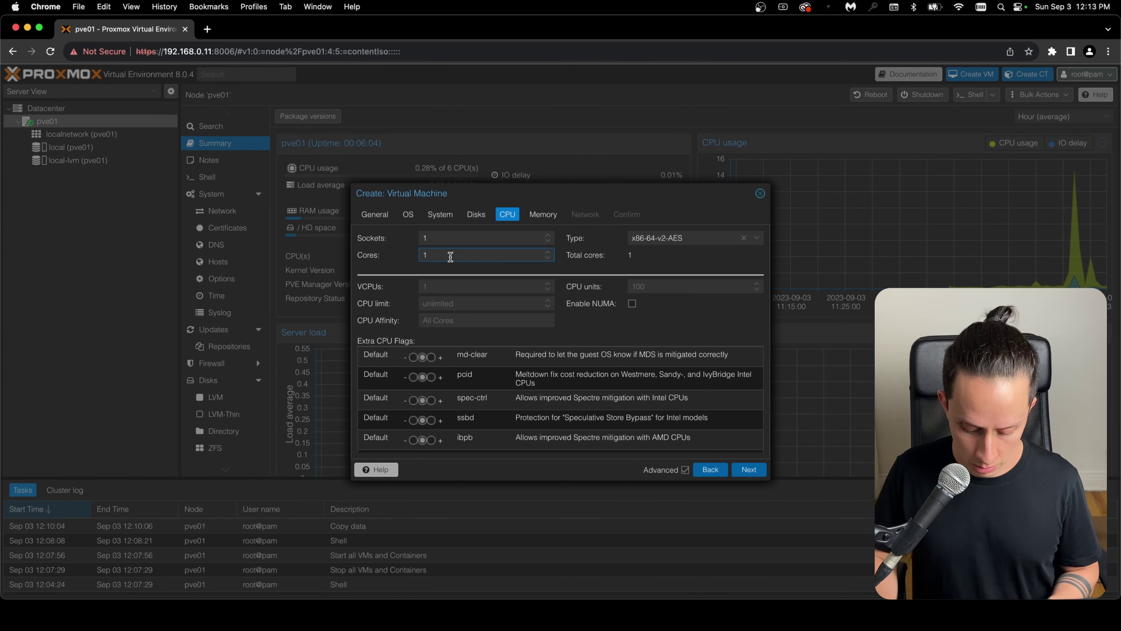
type("4")
left_click(574, 239)
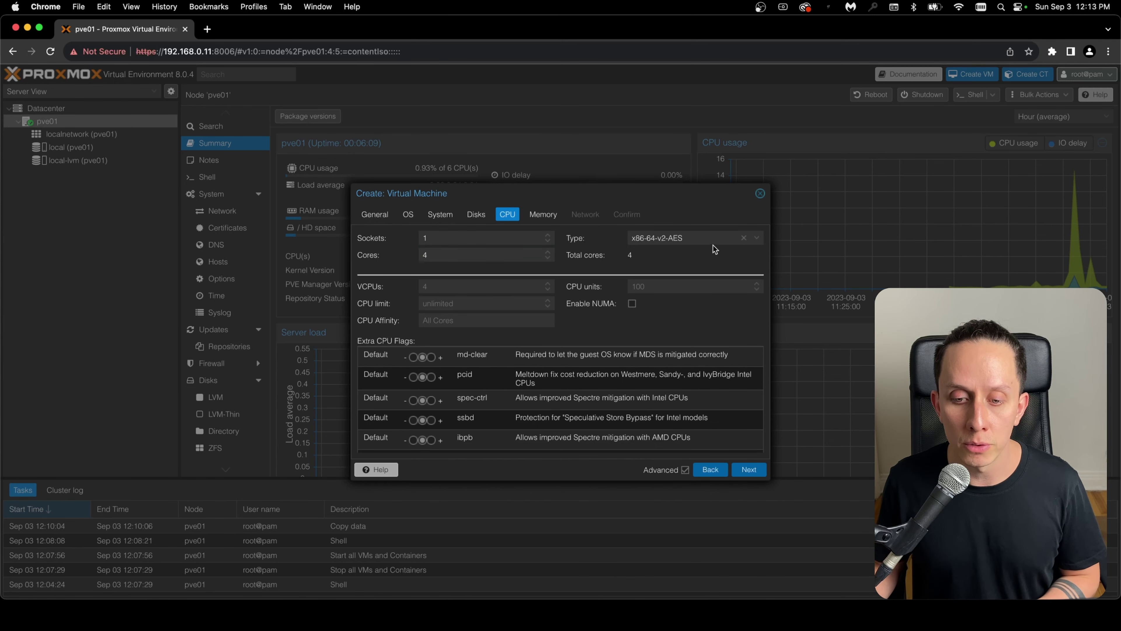
Step: Set the VM's CPU type to host, leave the extra CPU flags at default, and continue to the memory settings
left_click(755, 237)
scroll(719, 275, "down", 3)
scroll(719, 275, "down", 10)
left_click(725, 290)
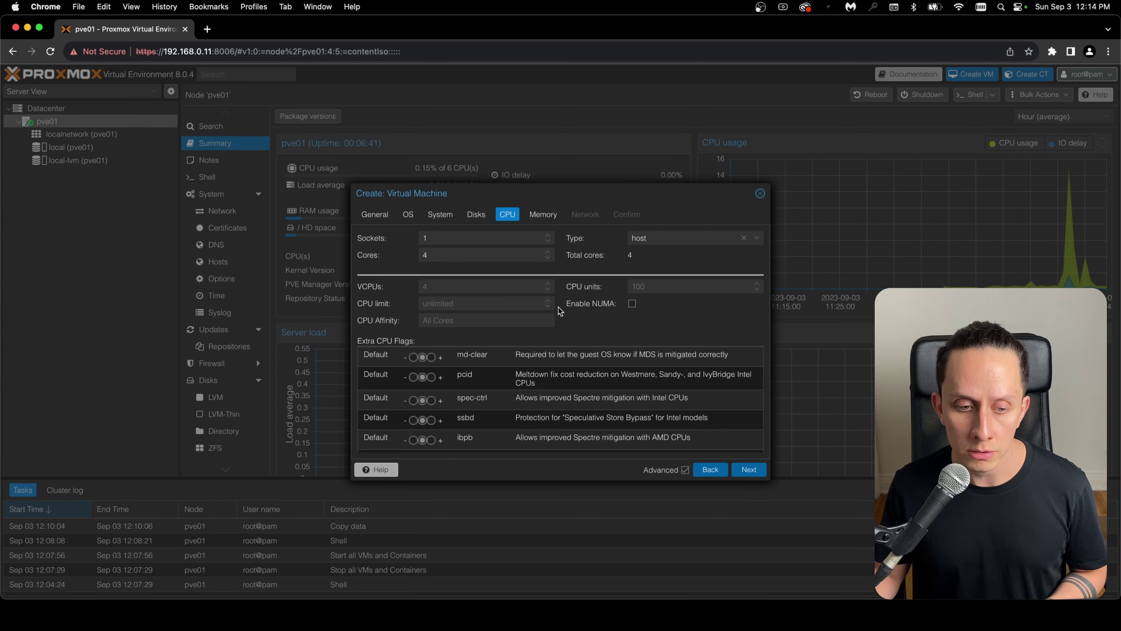
scroll(690, 406, "down", 5)
scroll(691, 406, "up", 5)
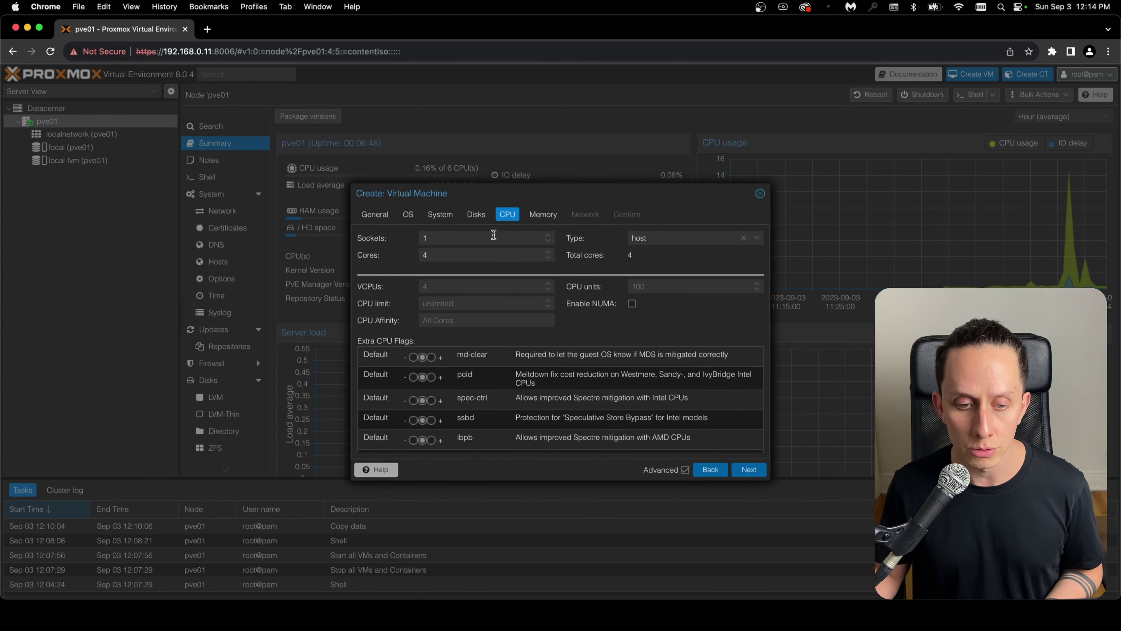
left_click(749, 469)
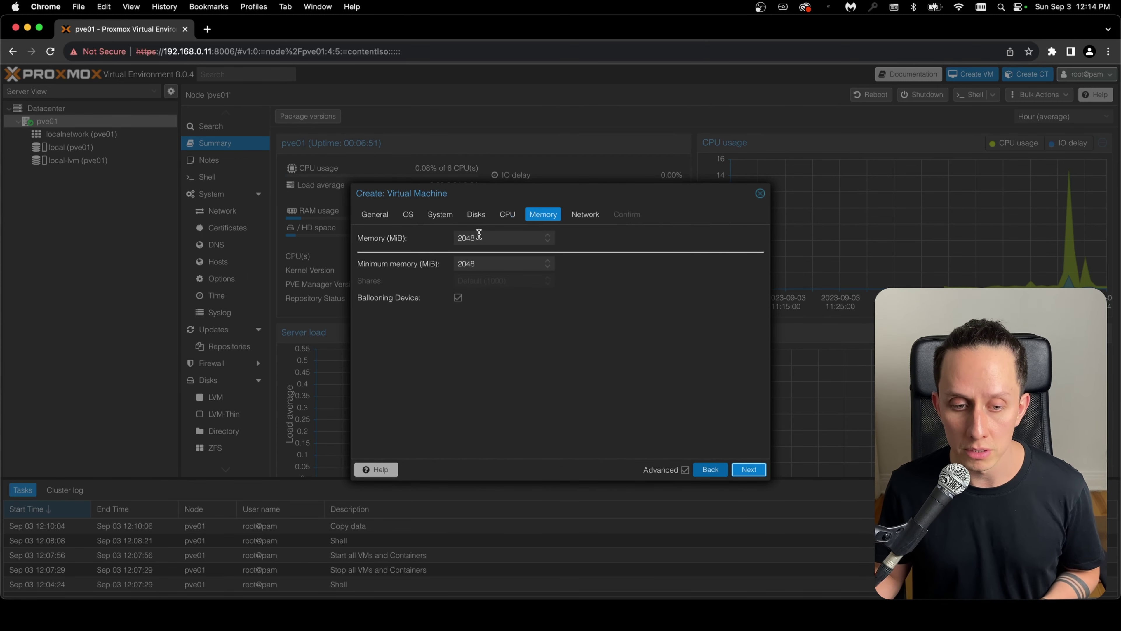
Step: Set the VM's memory to 4096 MiB and continue to the network settings
left_click_drag(491, 238, 449, 239)
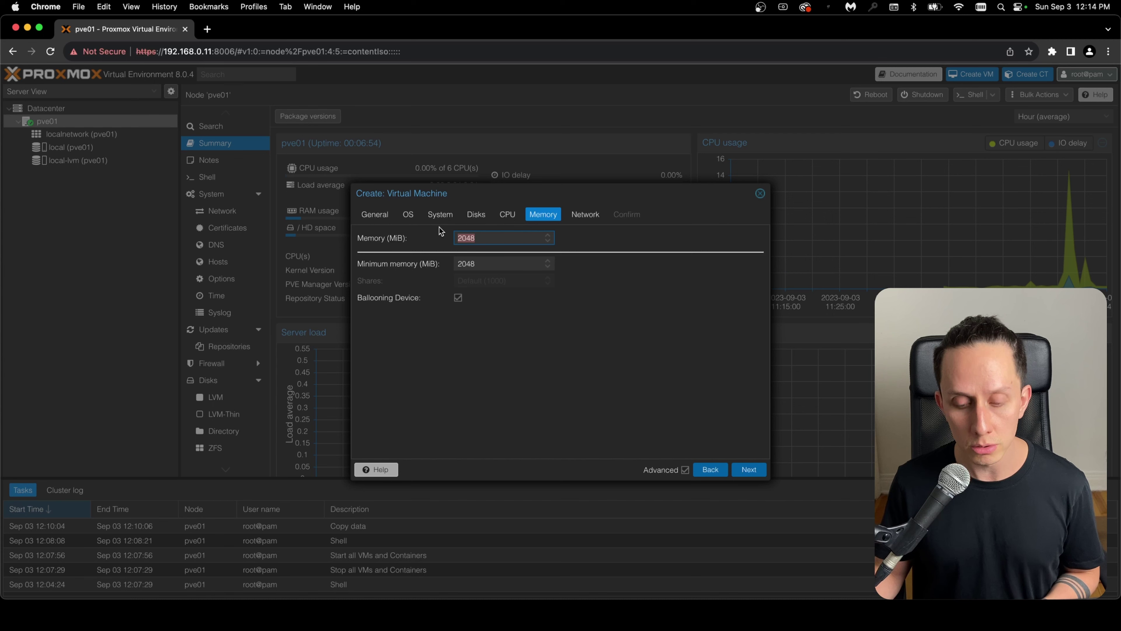
type("4096")
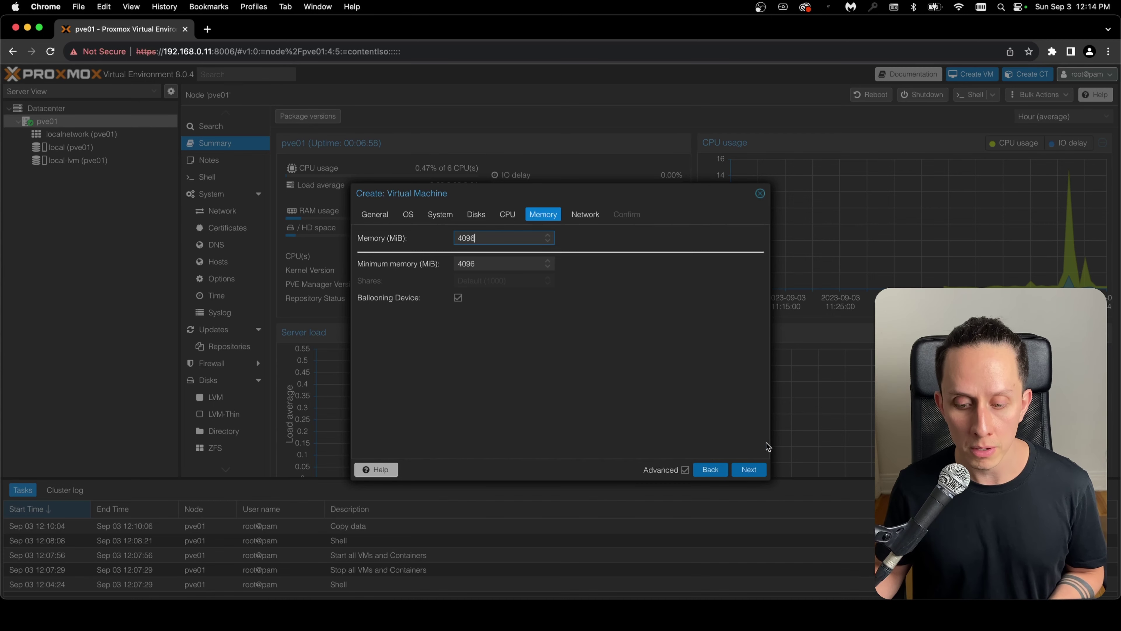
left_click(750, 469)
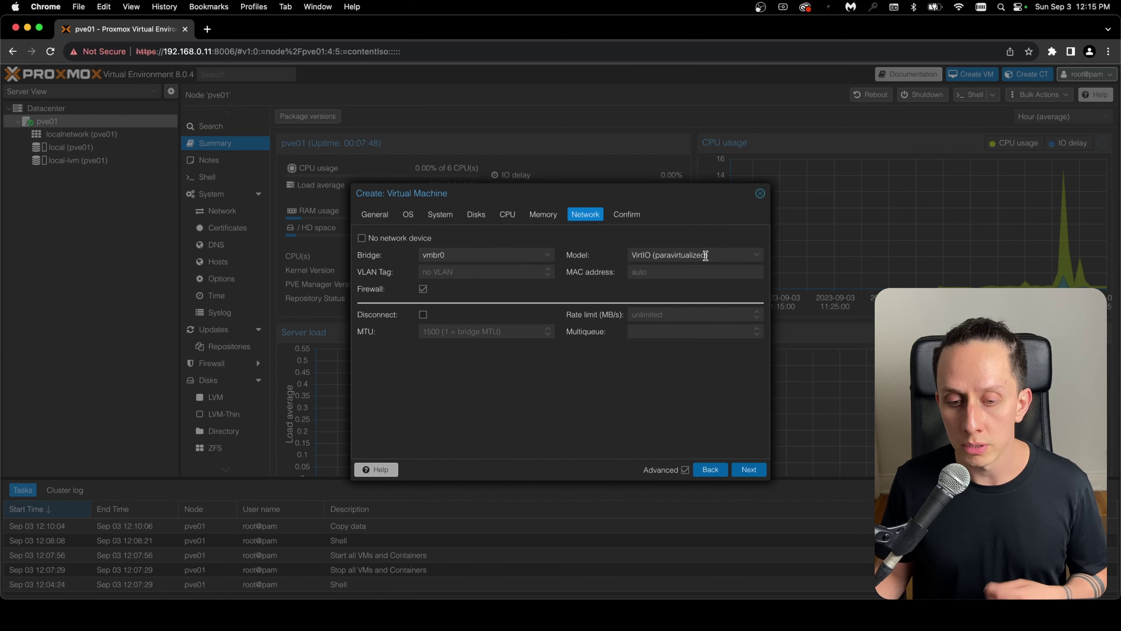
Step: Choose VirtIO (paravirtualized) as the network device model and continue to the confirmation summary
left_click(706, 256)
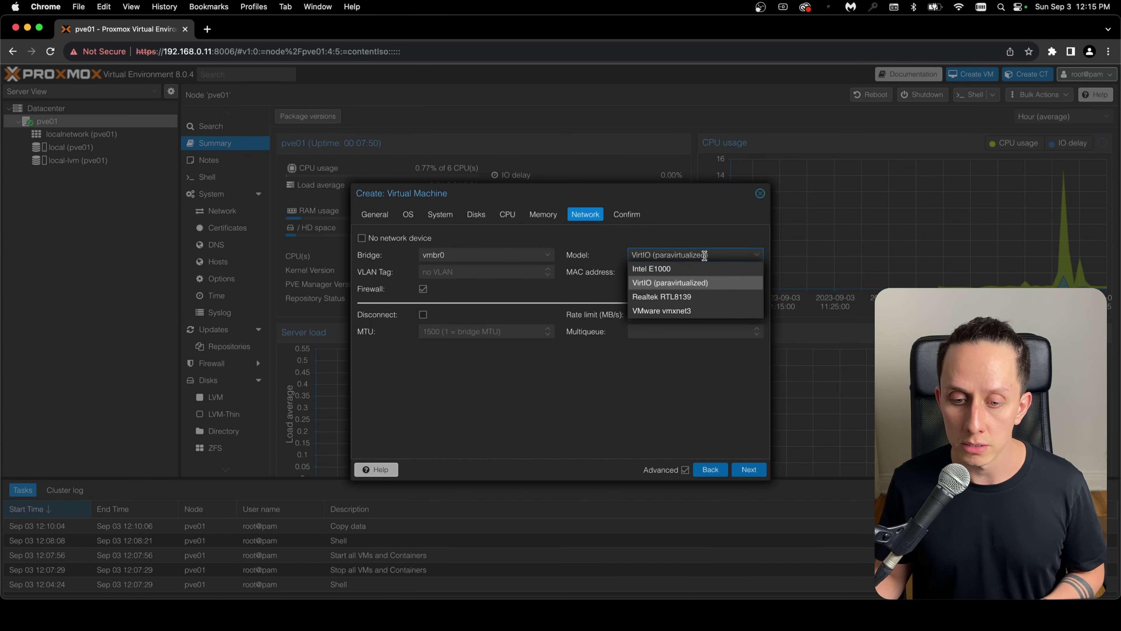
left_click(651, 286)
left_click(746, 469)
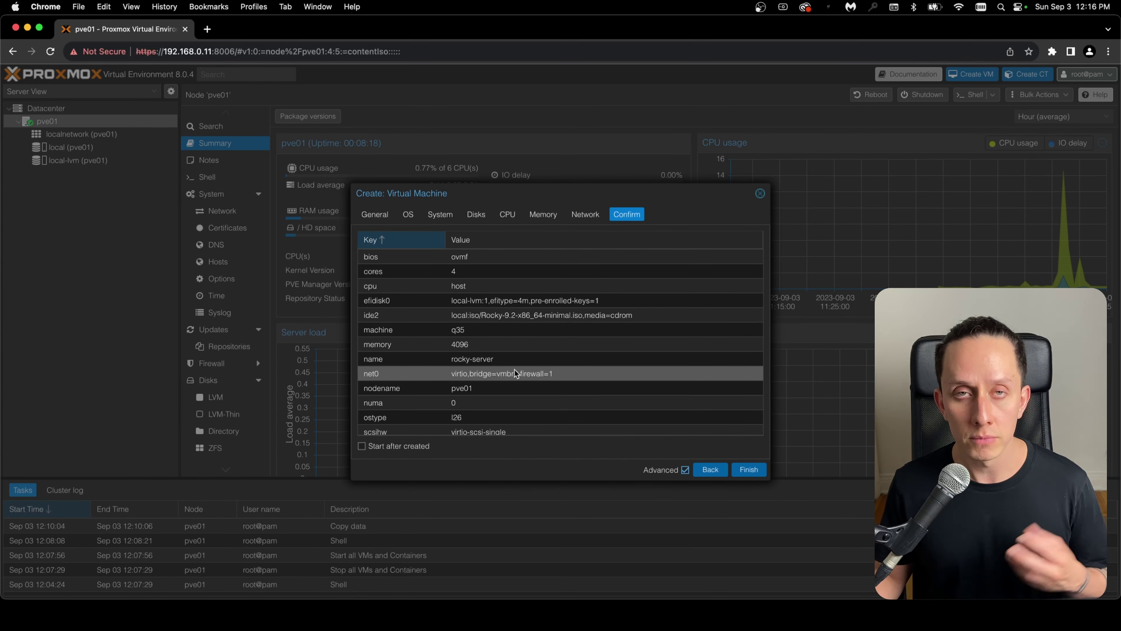
Step: Review the VM configuration, finish creating the VM without starting it, and open the rocky-server summary
scroll(515, 369, "down", 3)
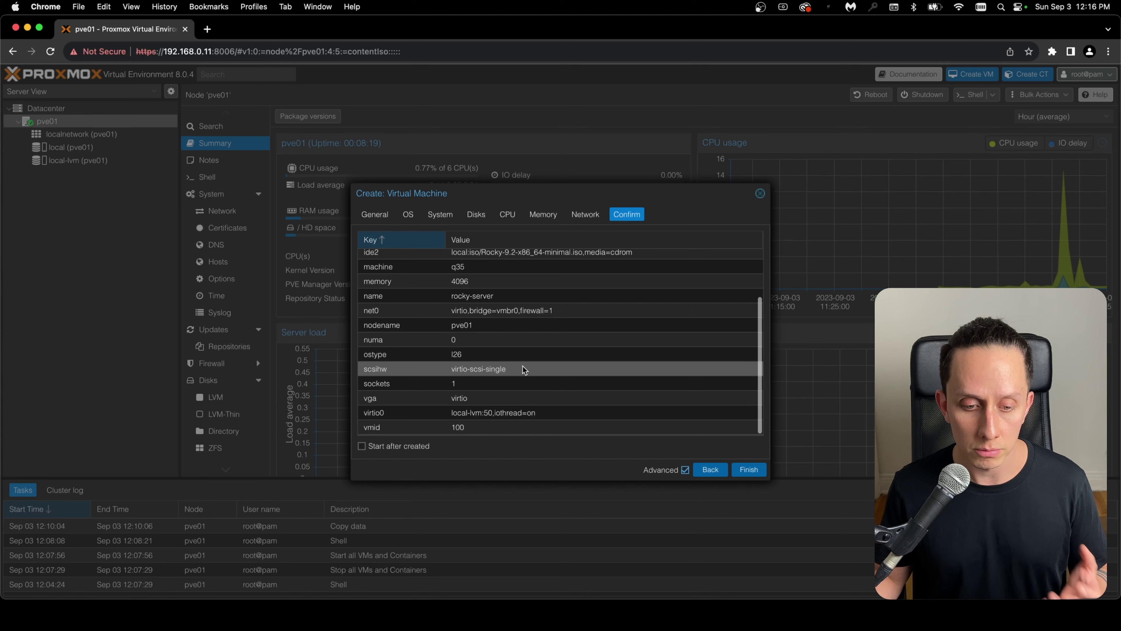
scroll(523, 365, "up", 3)
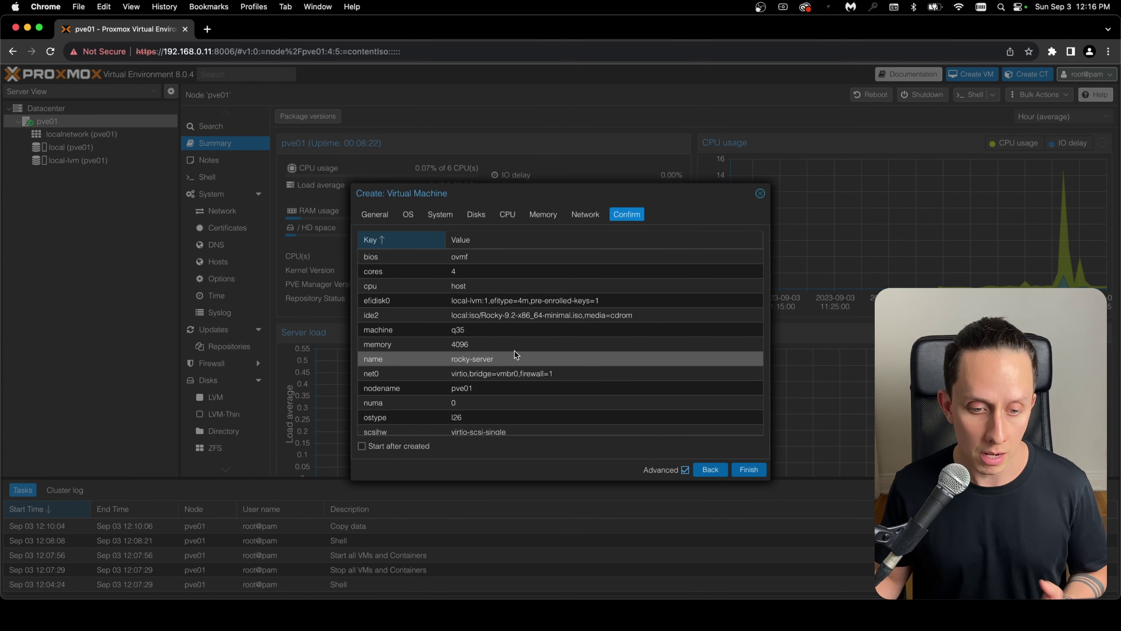
left_click(749, 470)
left_click(66, 130)
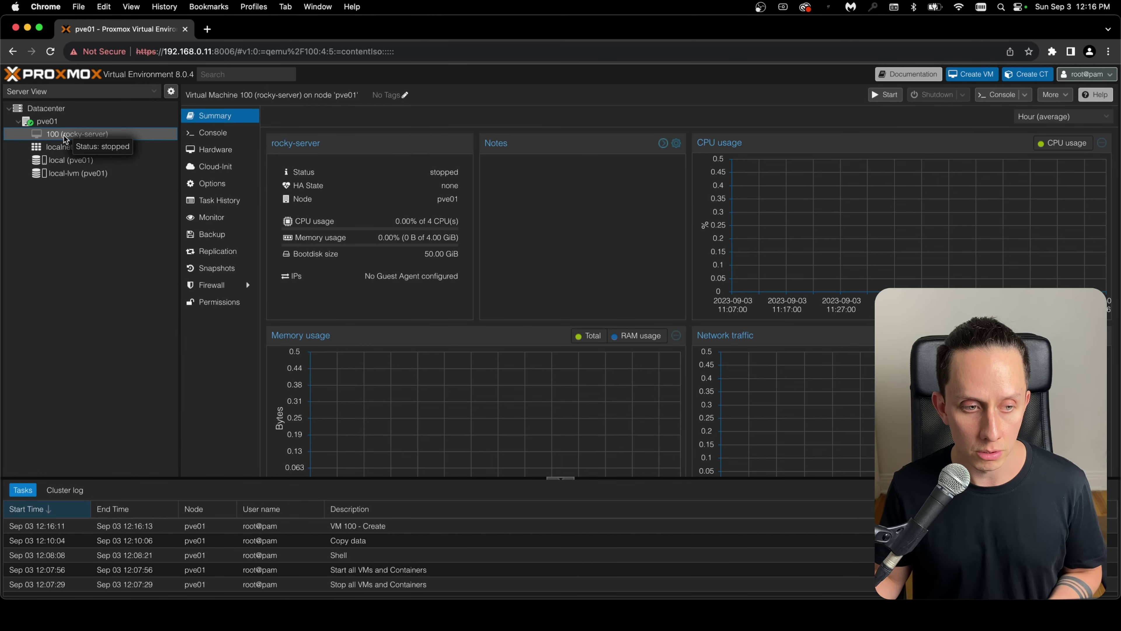
Step: Open the rocky-server VM's console and start the virtual machine
left_click(218, 135)
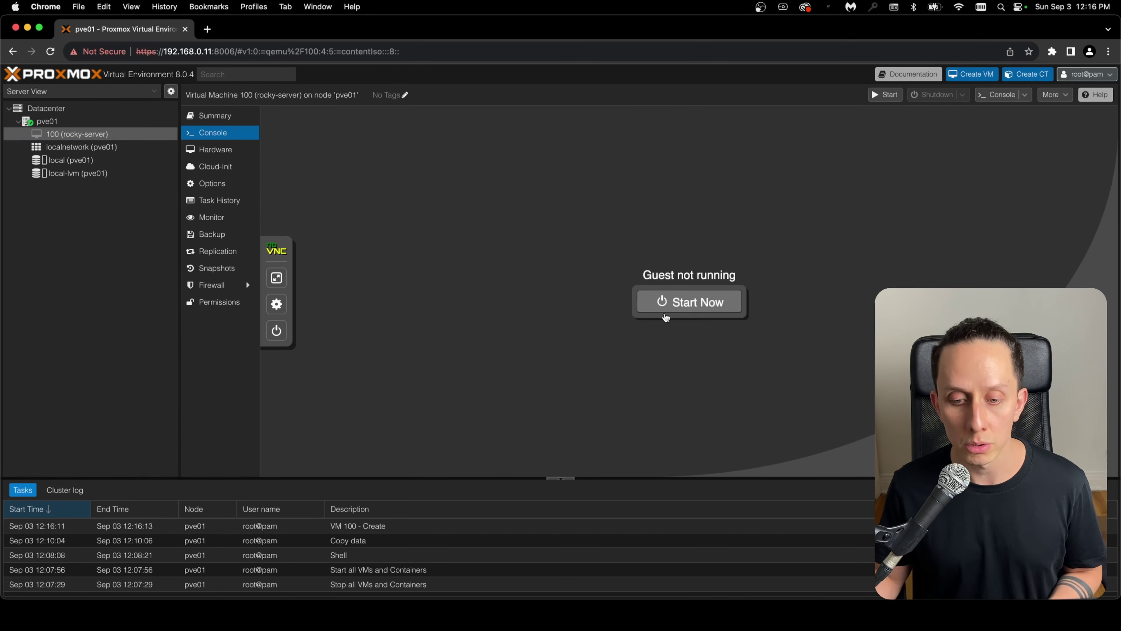
left_click(701, 310)
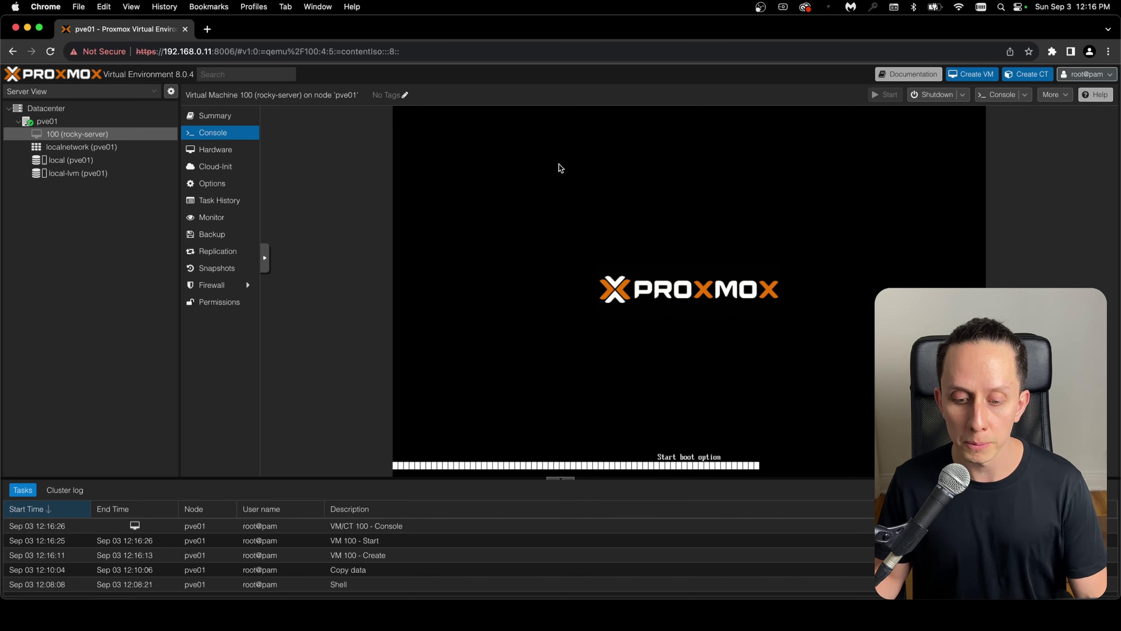
Step: Boot the Install Rocky Linux 9.2 entry and choose English as the installation language
key("Up")
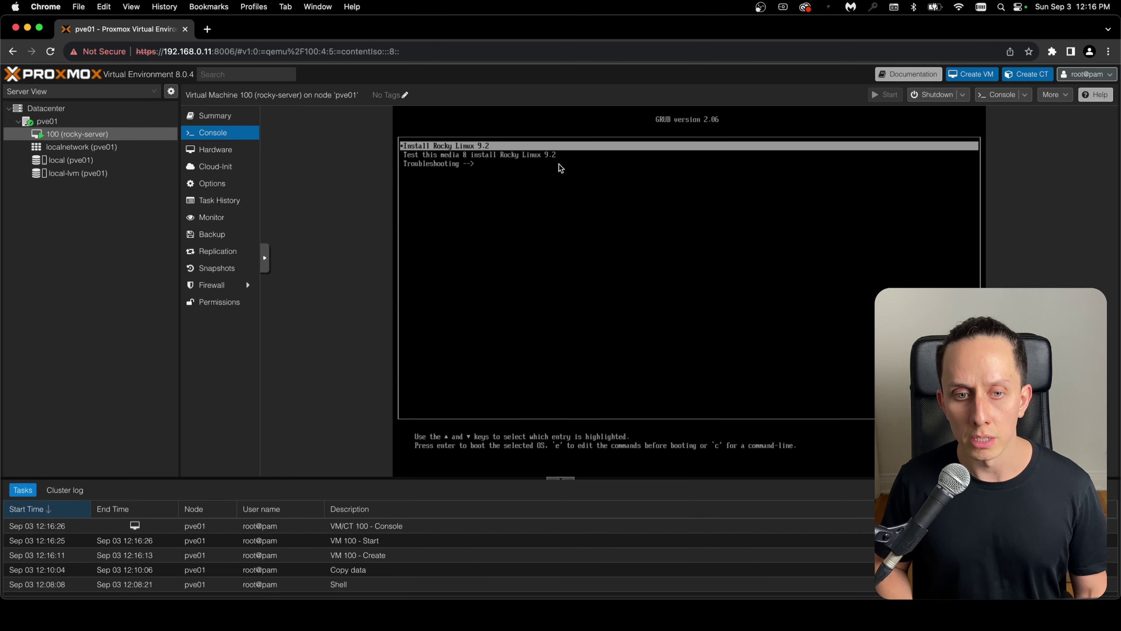
key("Return")
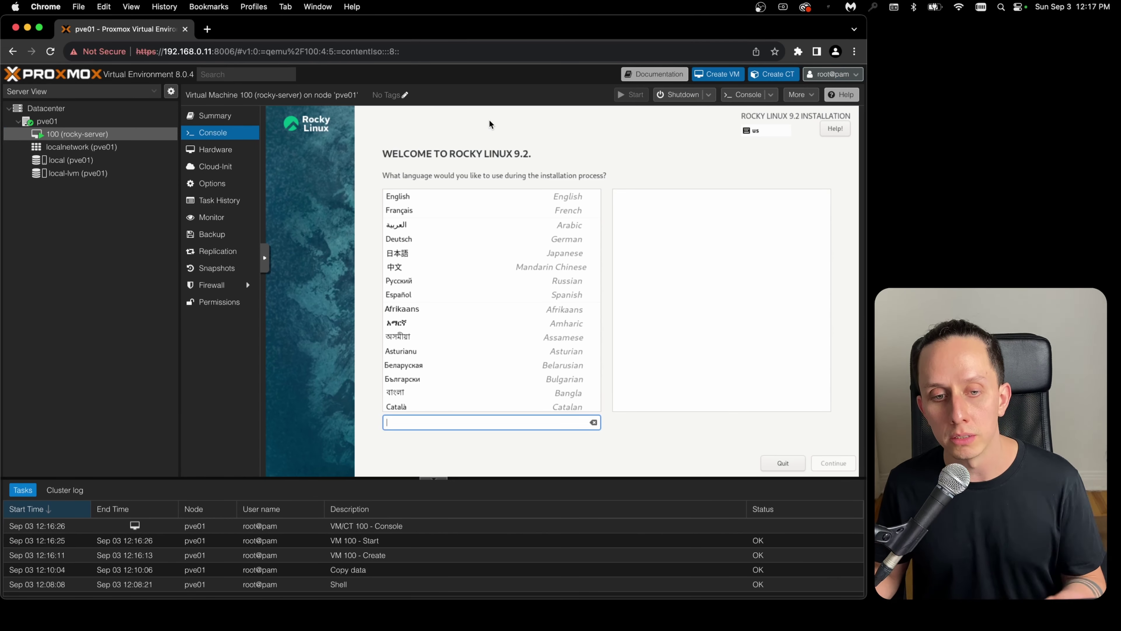
left_click(406, 199)
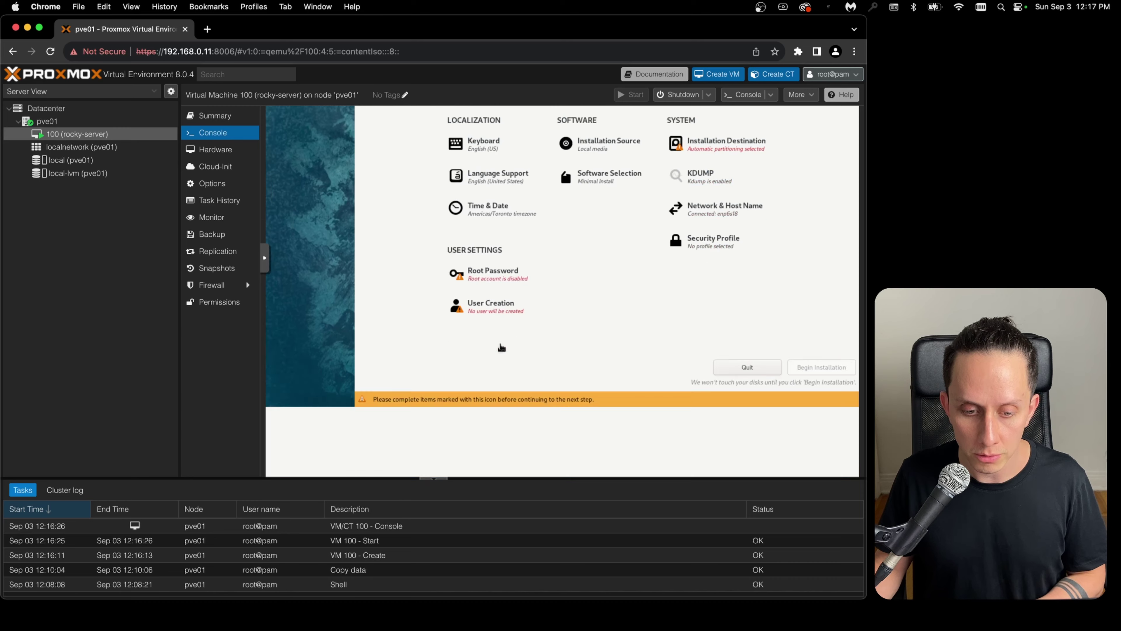
Step: Set and confirm the root password, with the root account unlocked and root SSH login with password allowed
left_click(499, 347)
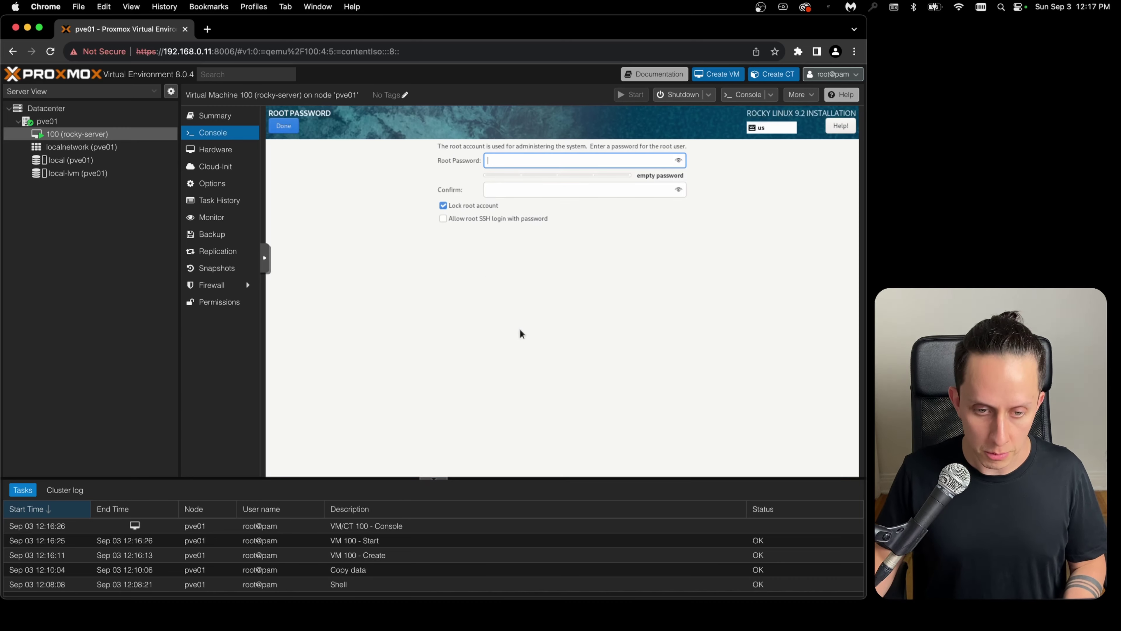
left_click(442, 218)
left_click(443, 205)
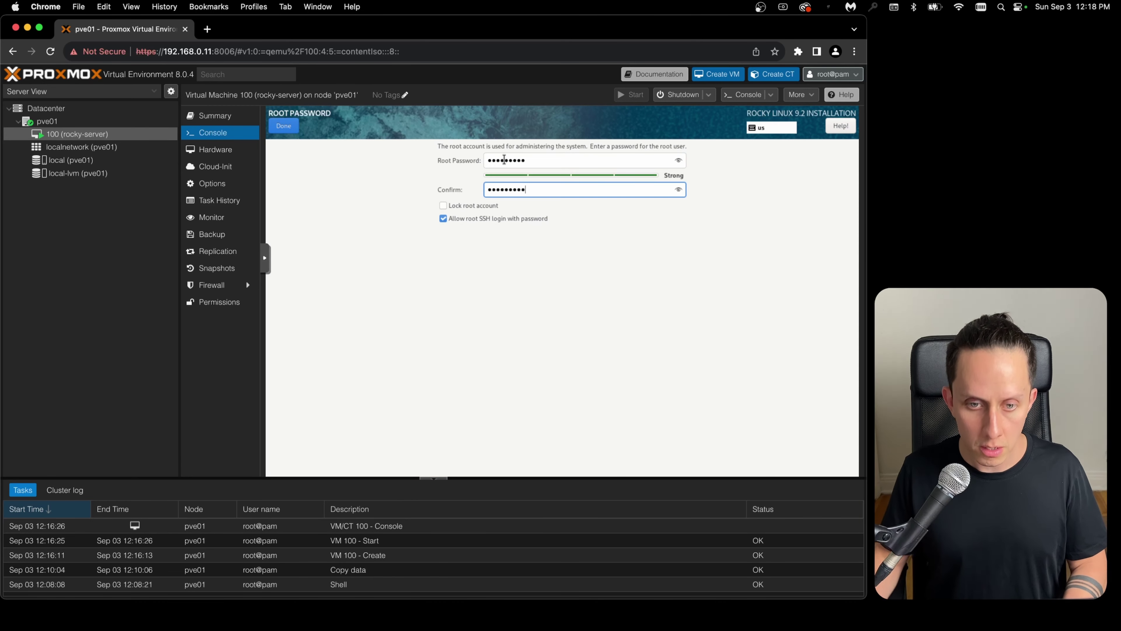
left_click(284, 126)
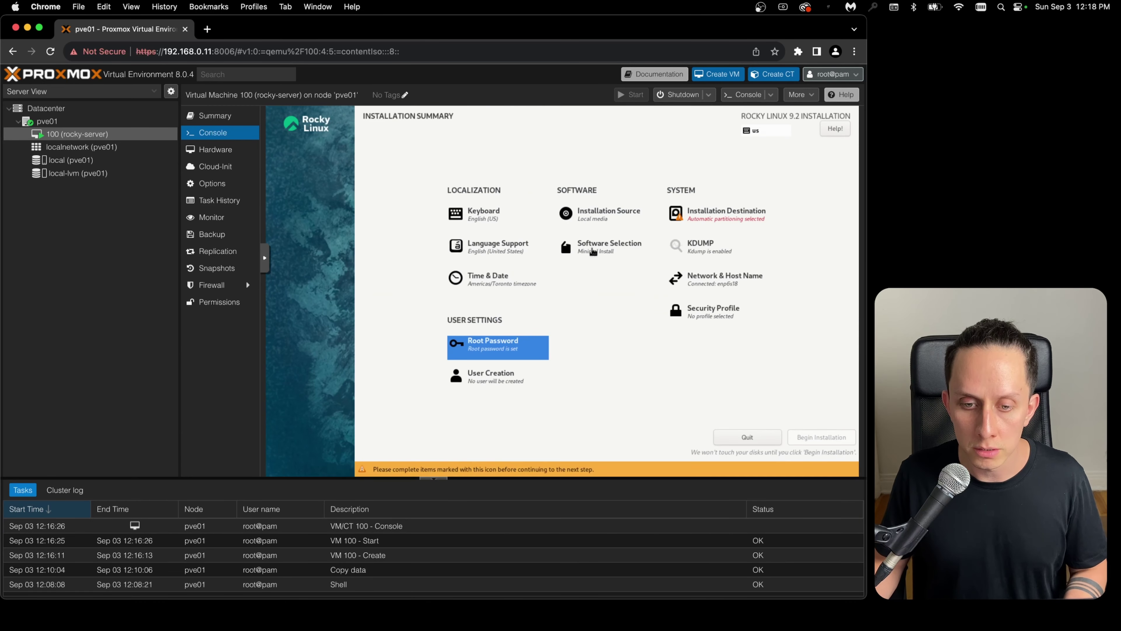
Step: Keep Minimal Install as the software selection and accept the 50 GiB vda disk with automatic partitioning as the installation destination
left_click(593, 247)
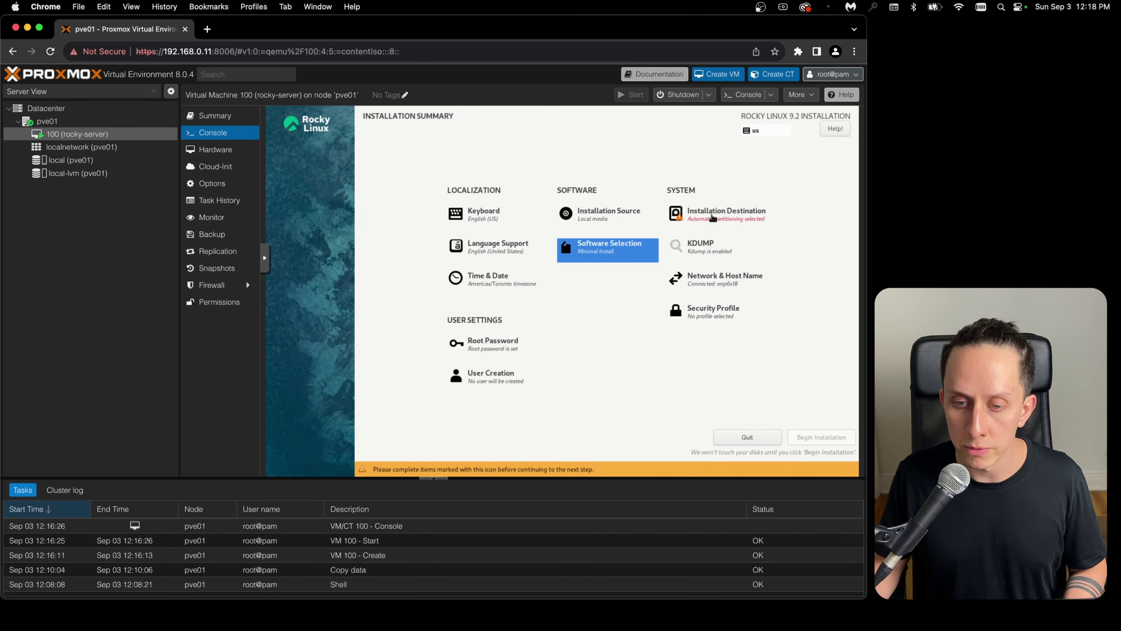
left_click(706, 210)
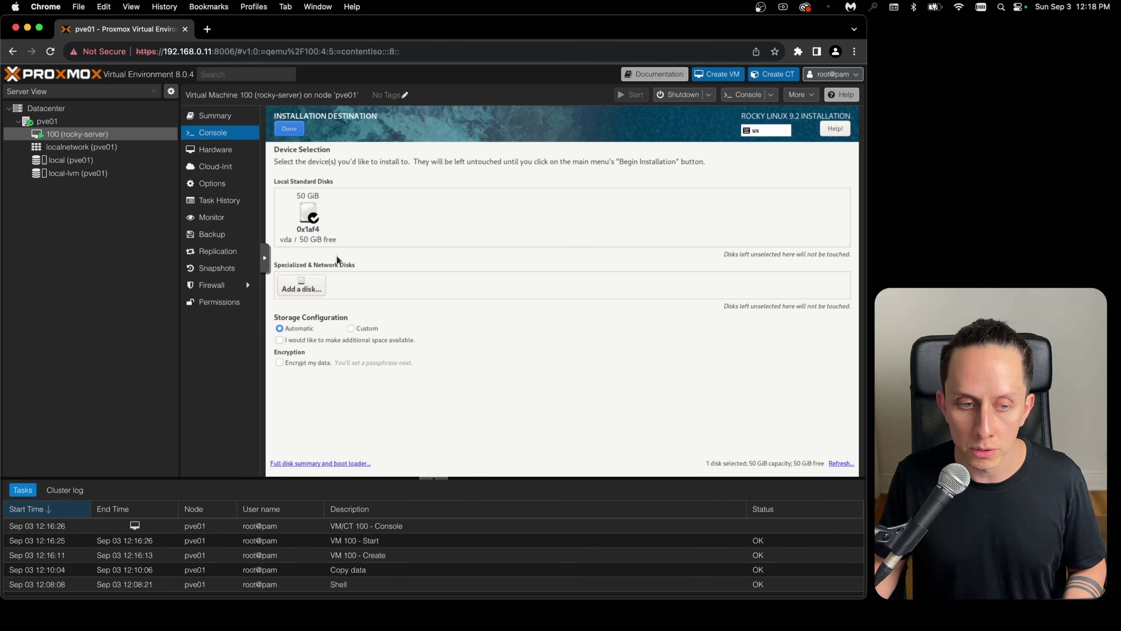
left_click(289, 129)
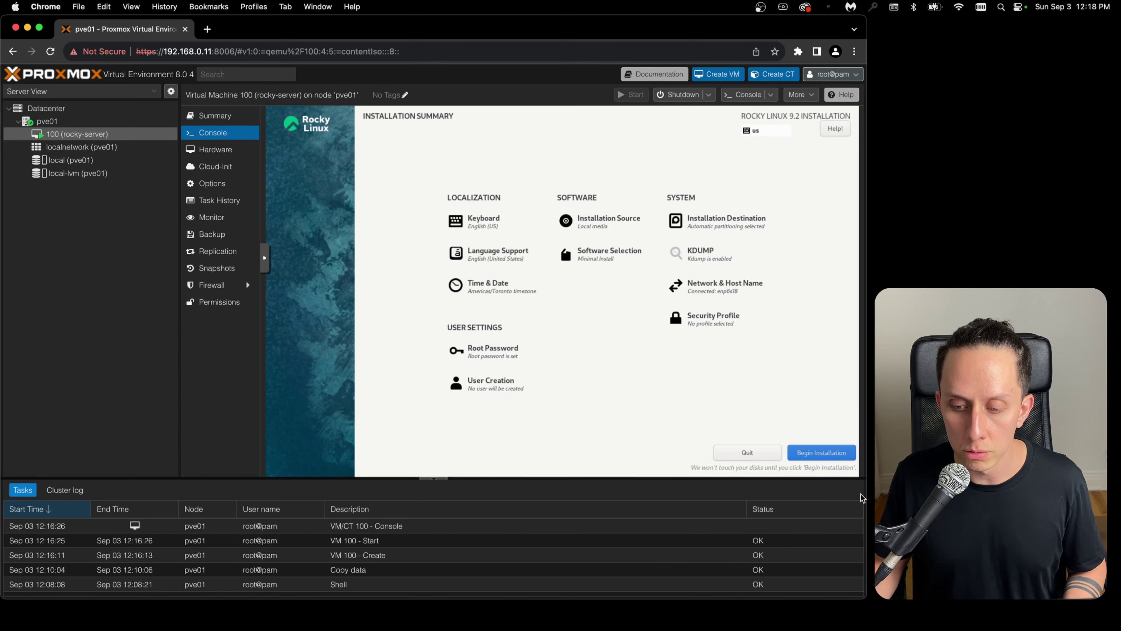
Step: Run the Rocky Linux installation to completion and reboot the system
left_click(822, 454)
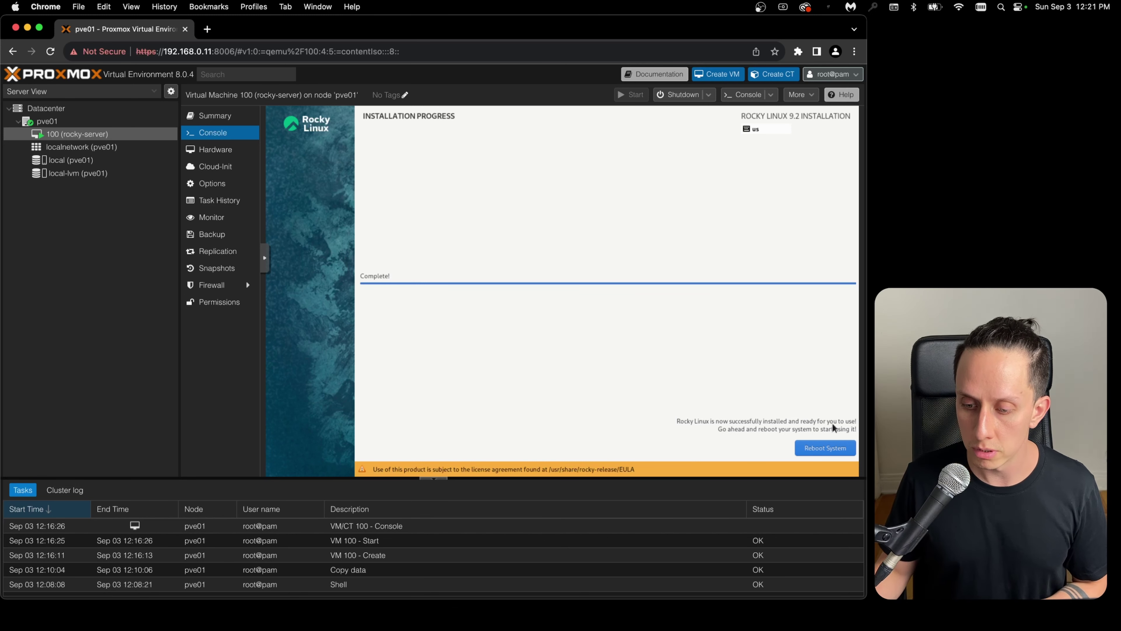
left_click(825, 451)
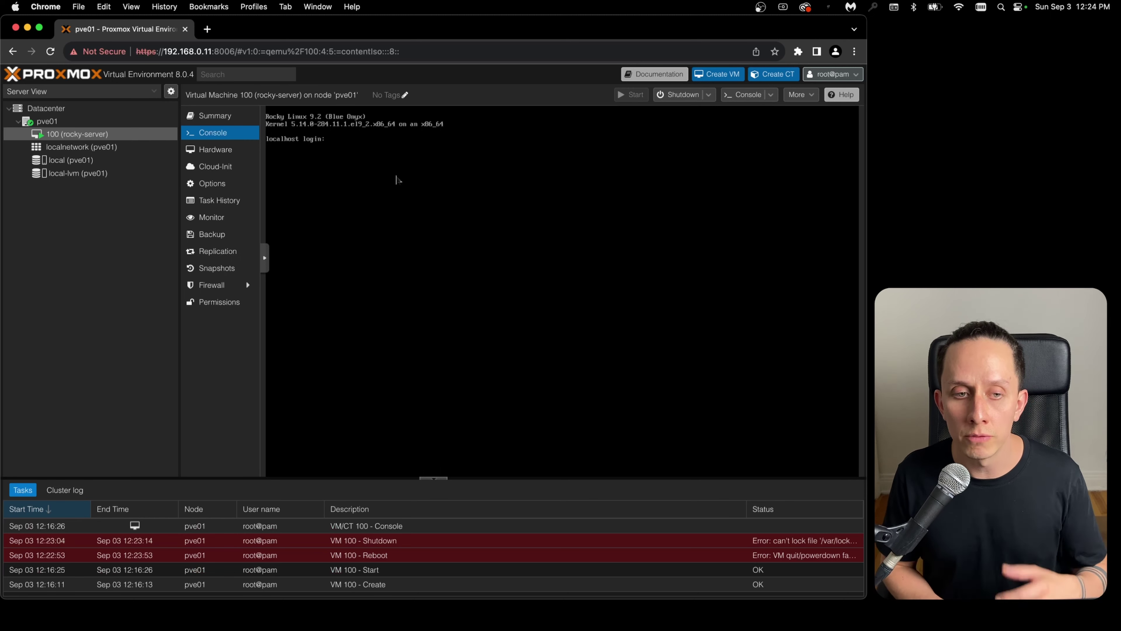
Step: Log in to the VM console as root with the root password and run nmcli to inspect the network configuration
type("root")
key("Return")
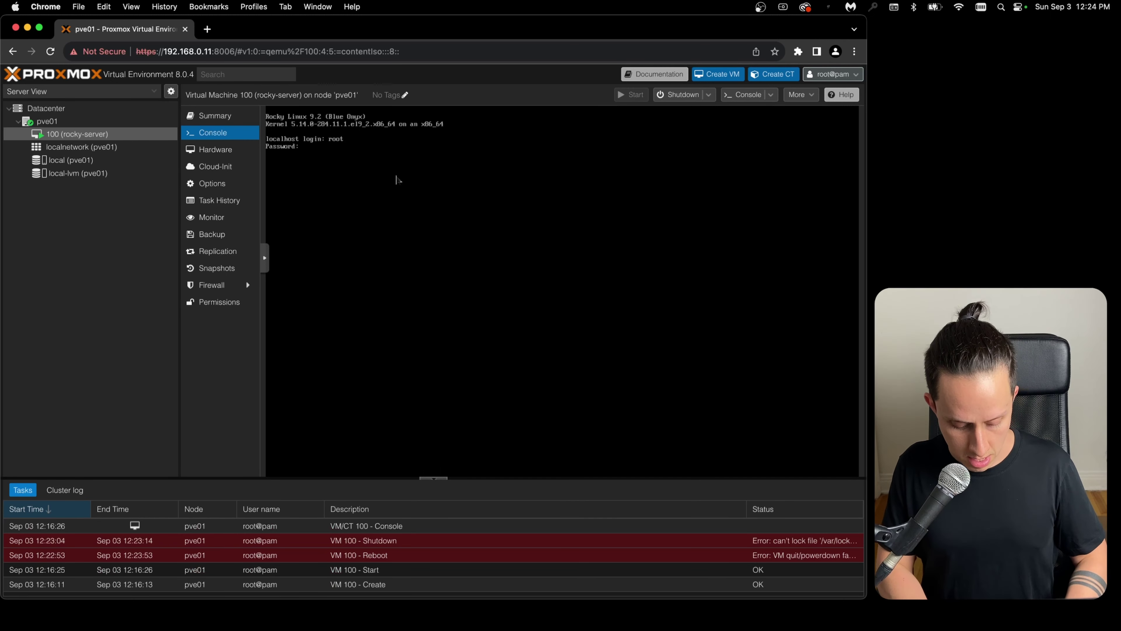
key("Return")
type("nmcli")
key("Return")
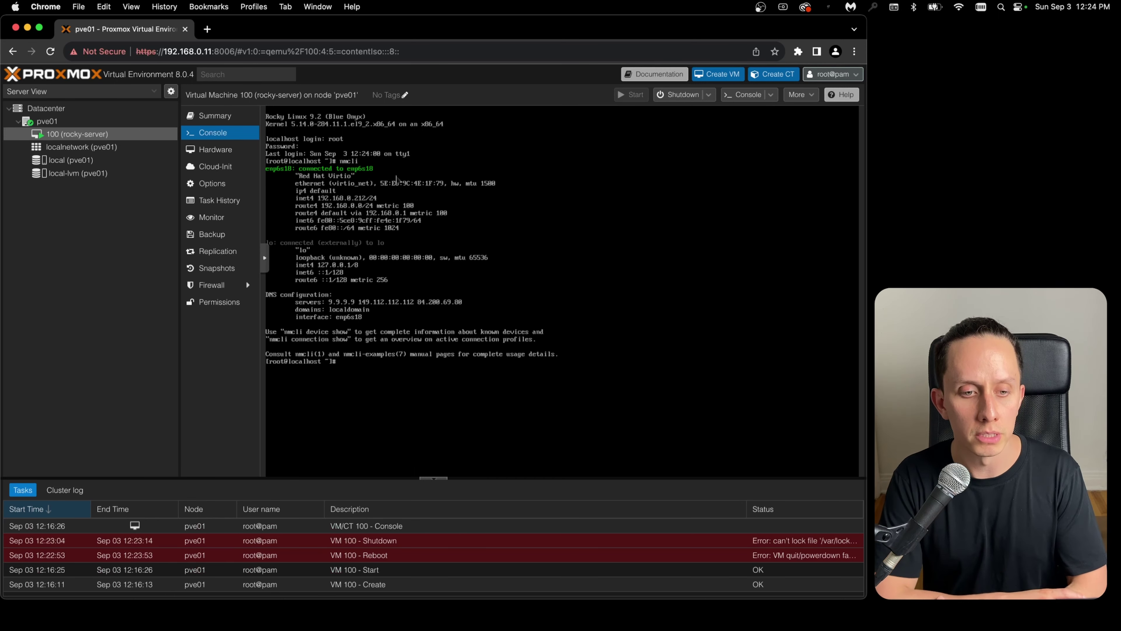